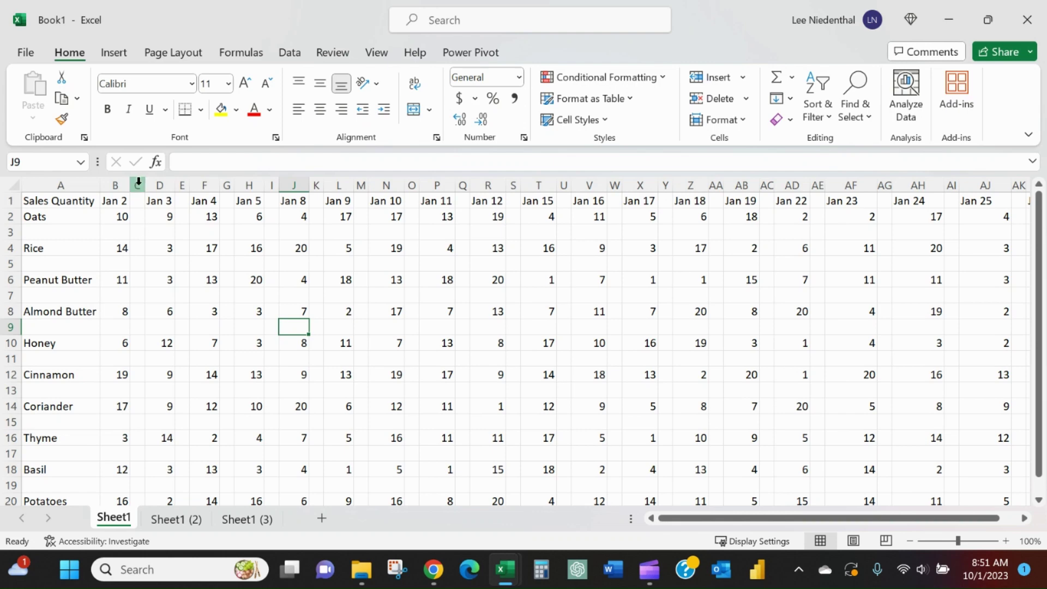
Multi-select the thirteen empty columns C, E, G, I, K, M, O, Q, S, U, W, Y and AA.
{"action": "left_click", "coordinate": [138, 182]}
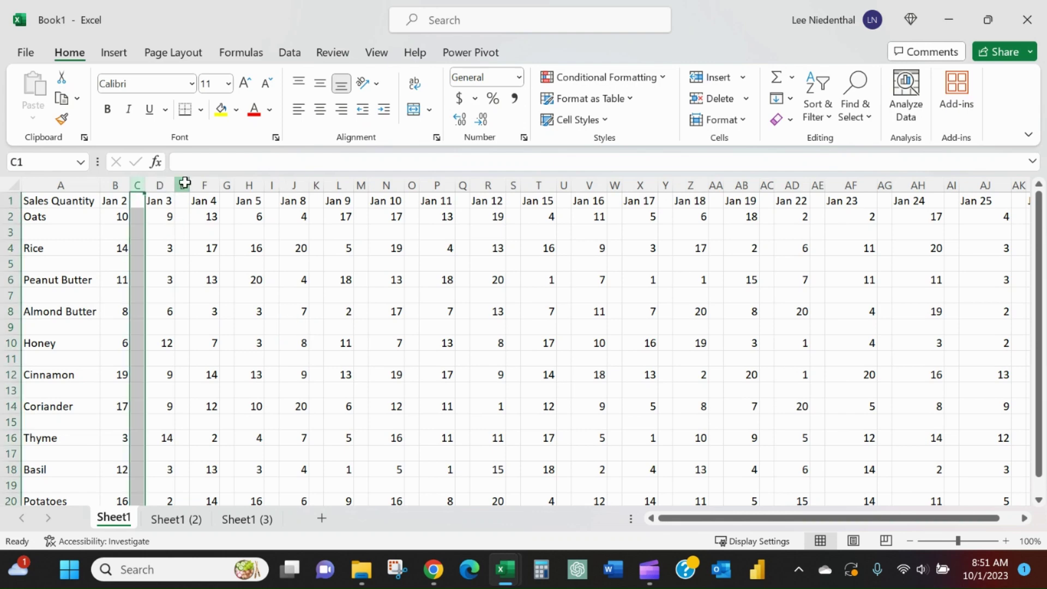
{"action": "left_click", "coordinate": [185, 182], "text": "ctrl"}
{"action": "left_click", "coordinate": [230, 184], "text": "ctrl"}
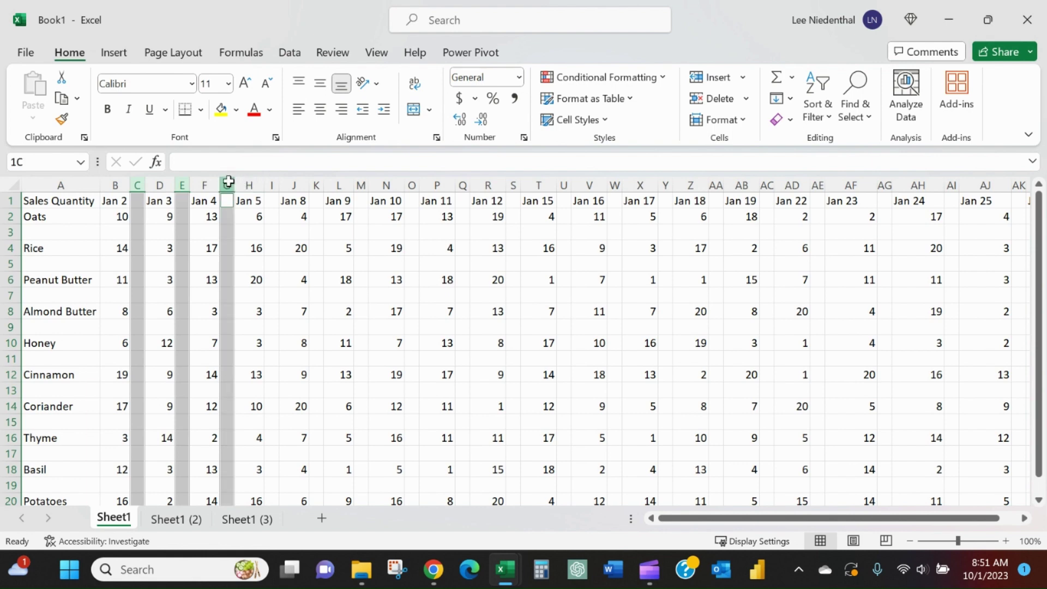
{"action": "left_click", "coordinate": [273, 184], "text": "ctrl"}
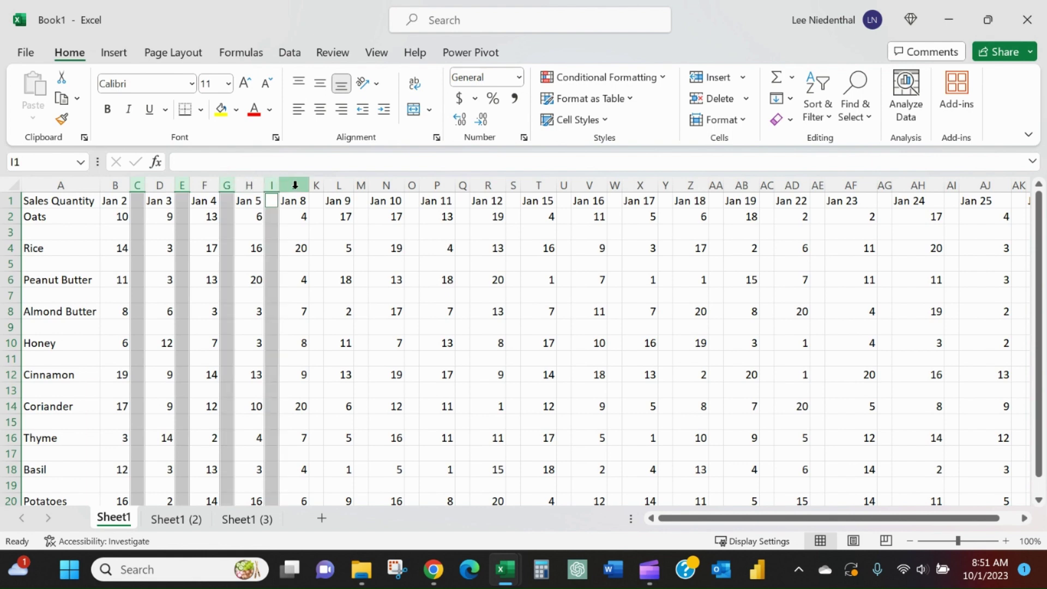
{"action": "left_click", "coordinate": [316, 185], "text": "ctrl"}
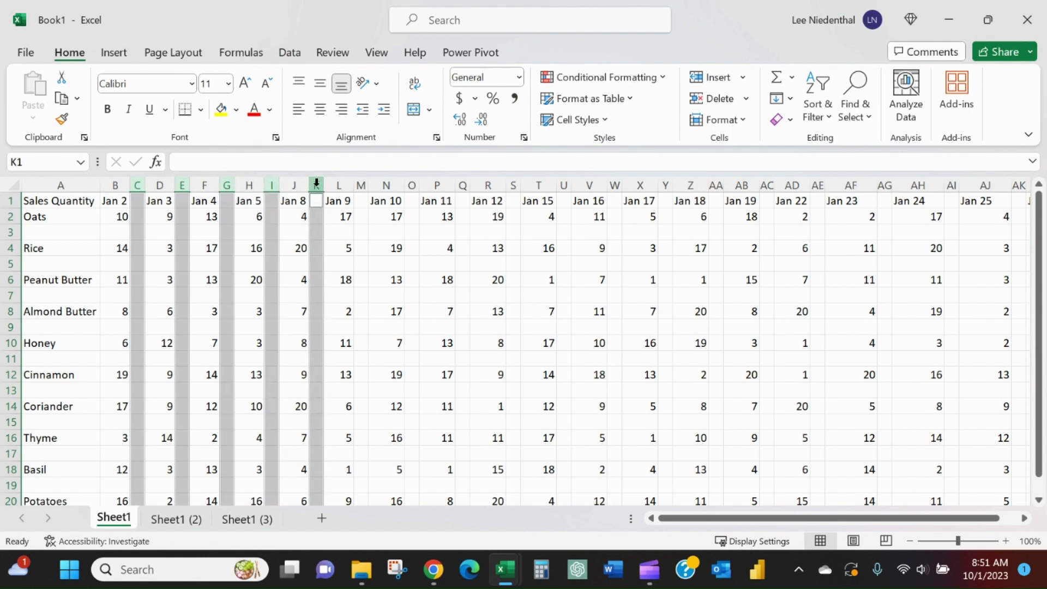
{"action": "left_click", "coordinate": [361, 184], "text": "ctrl"}
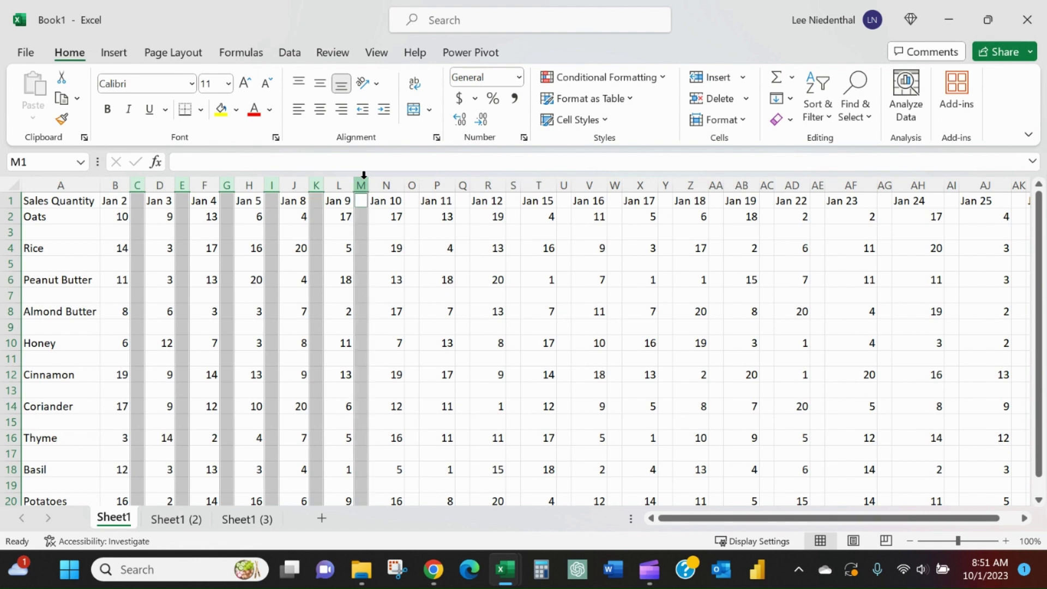
{"action": "left_click", "coordinate": [412, 181], "text": "ctrl"}
{"action": "left_click", "coordinate": [462, 180], "text": "ctrl"}
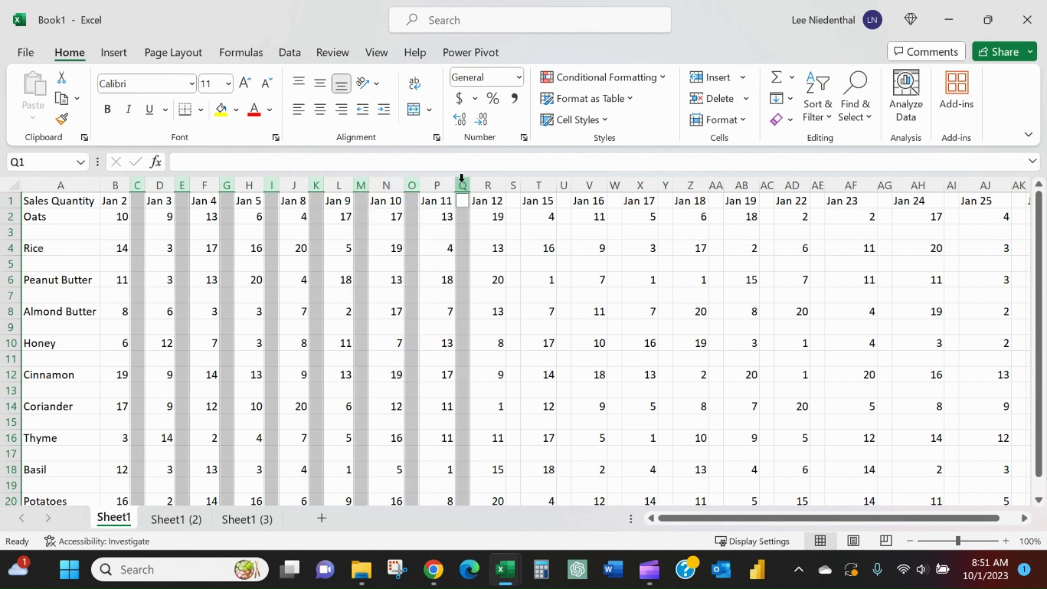
{"action": "left_click", "coordinate": [512, 183], "text": "ctrl"}
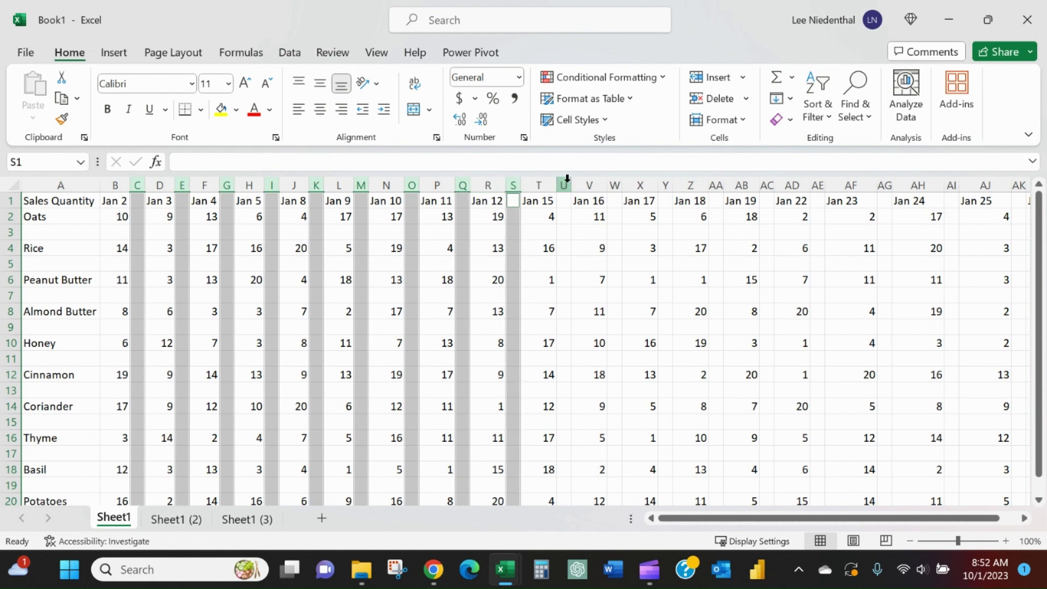
{"action": "left_click", "coordinate": [564, 181], "text": "ctrl"}
{"action": "left_click", "coordinate": [615, 182], "text": "ctrl"}
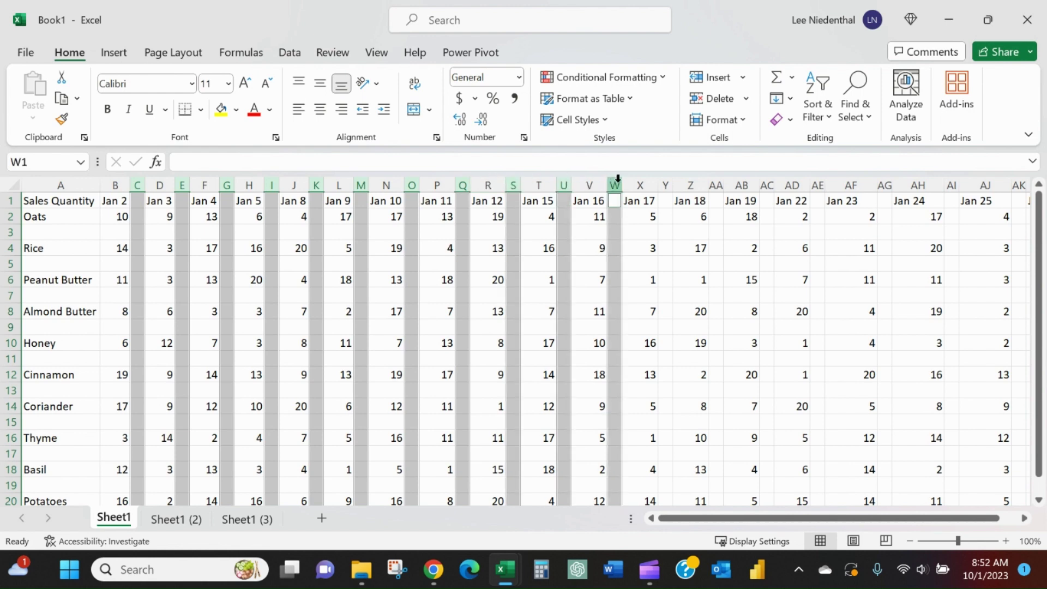
{"action": "left_click", "coordinate": [665, 182], "text": "ctrl"}
{"action": "left_click", "coordinate": [719, 182], "text": "ctrl"}
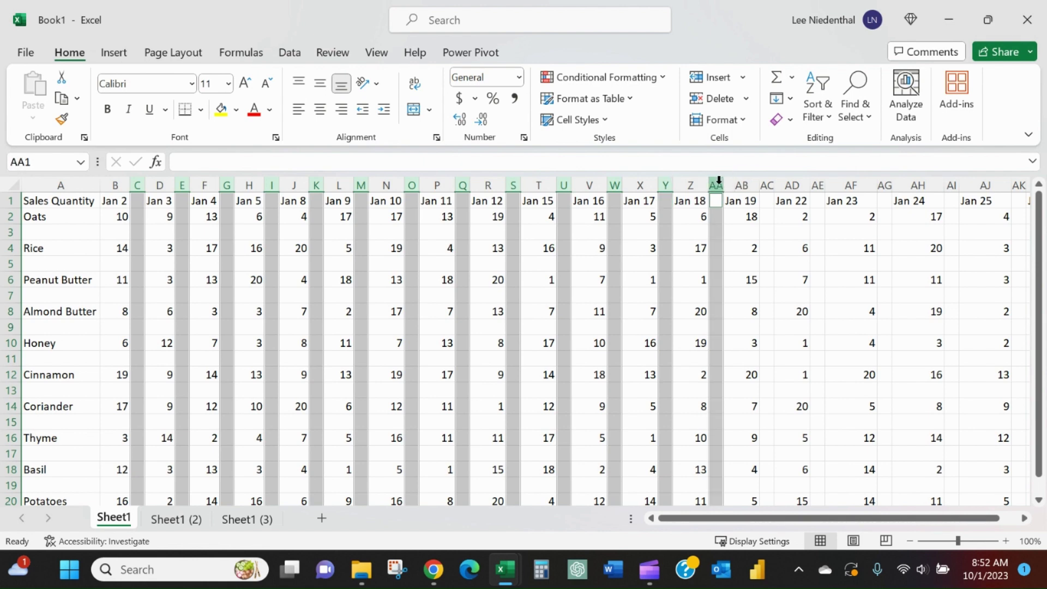
{"action": "right_click", "coordinate": [719, 182]}
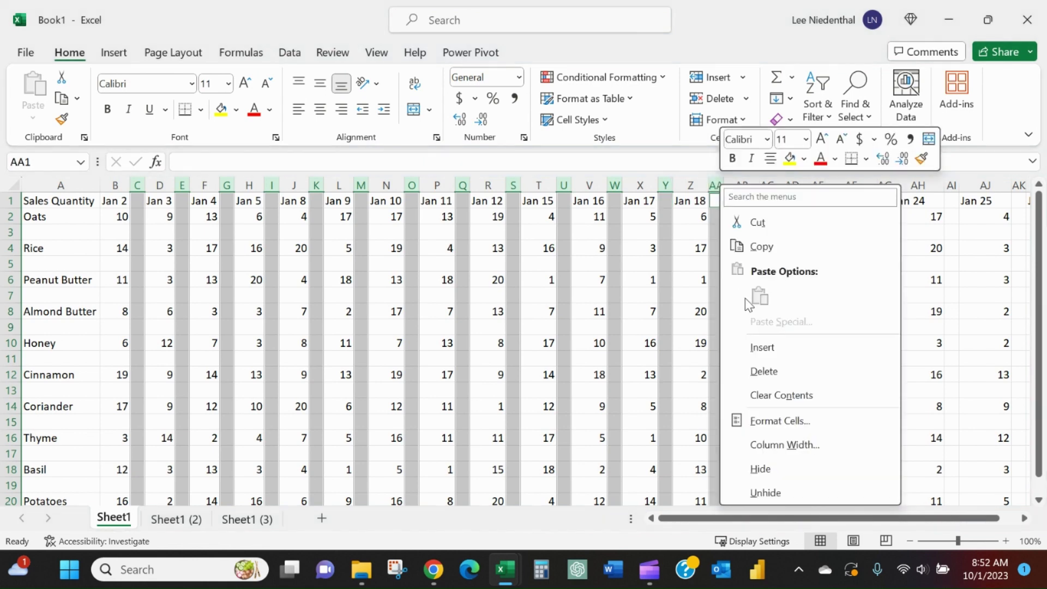
{"action": "left_click", "coordinate": [811, 373]}
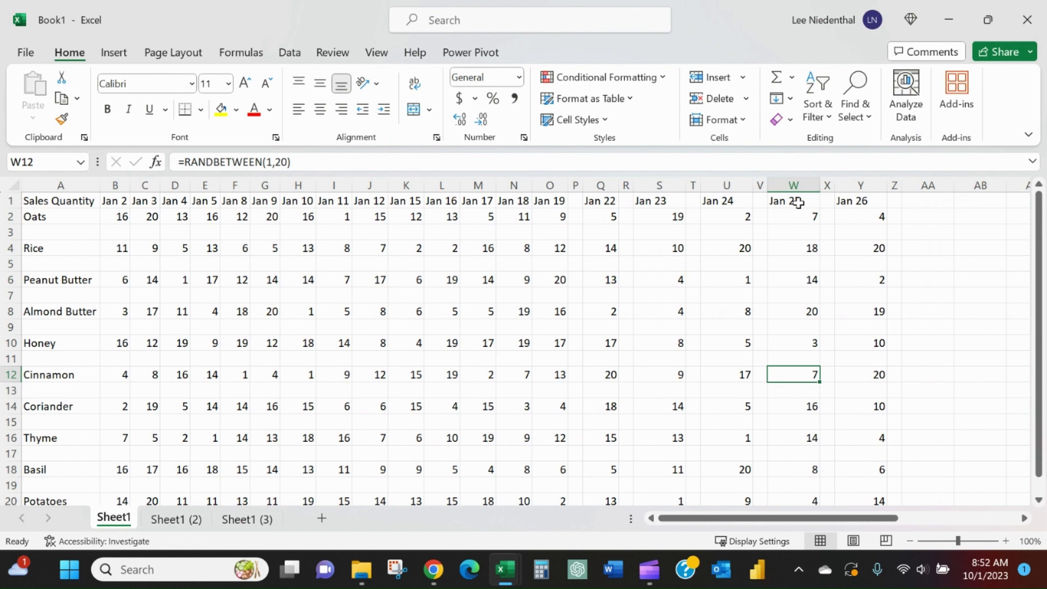
{"action": "key", "text": "F9"}
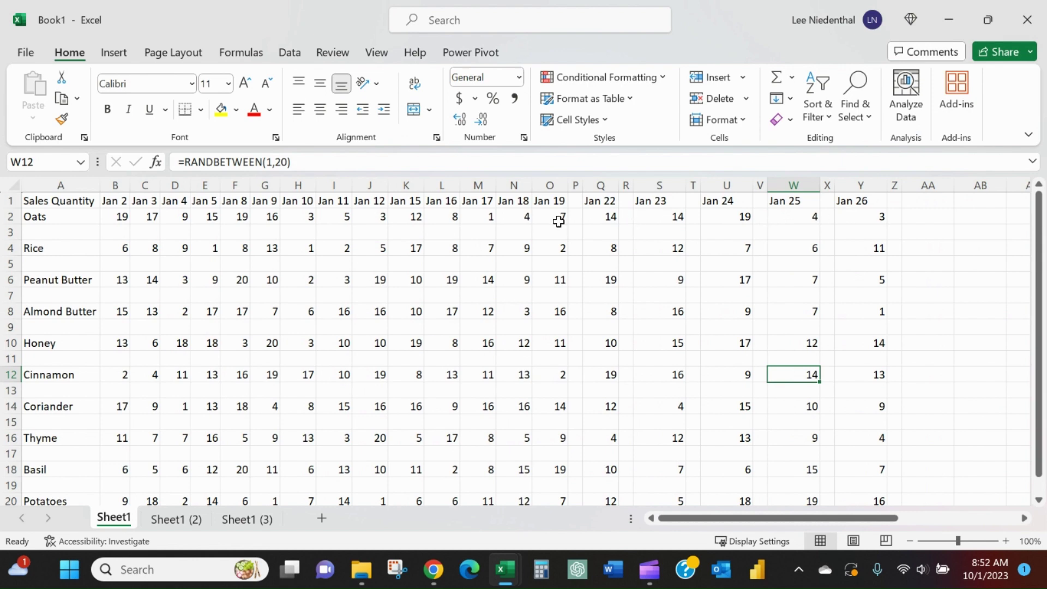
{"action": "key", "text": "ctrl+z"}
{"action": "left_click", "coordinate": [480, 229]}
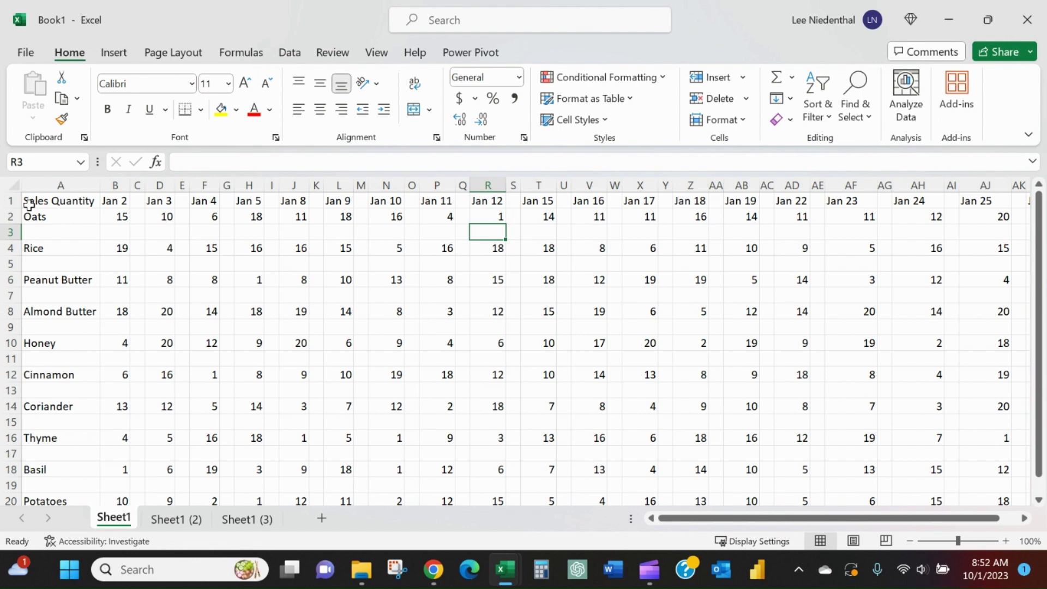
{"action": "left_click", "coordinate": [12, 201]}
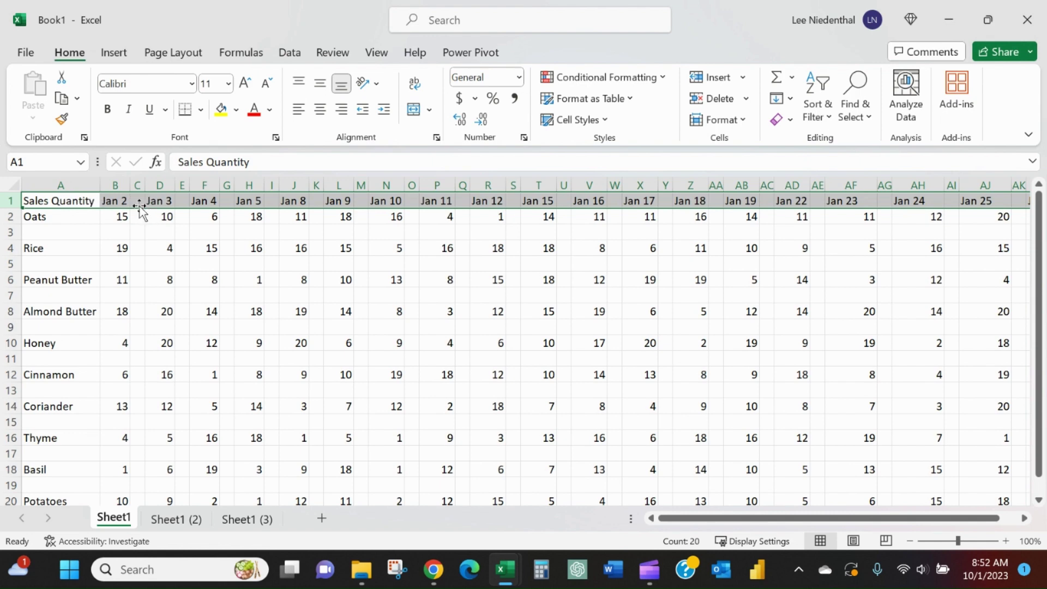
{"action": "left_click", "coordinate": [11, 232]}
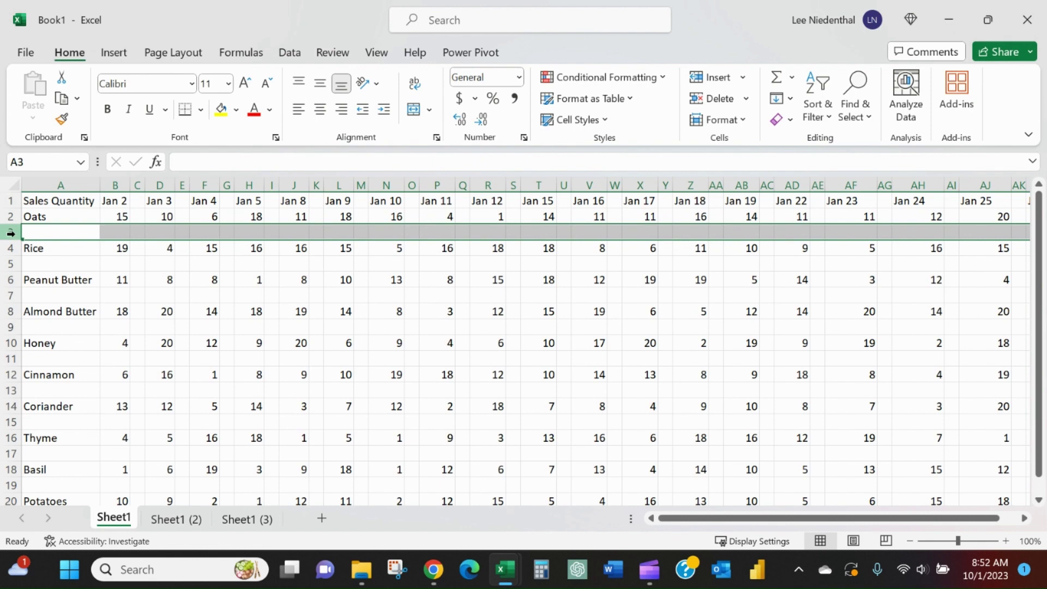
{"action": "left_click", "coordinate": [9, 248]}
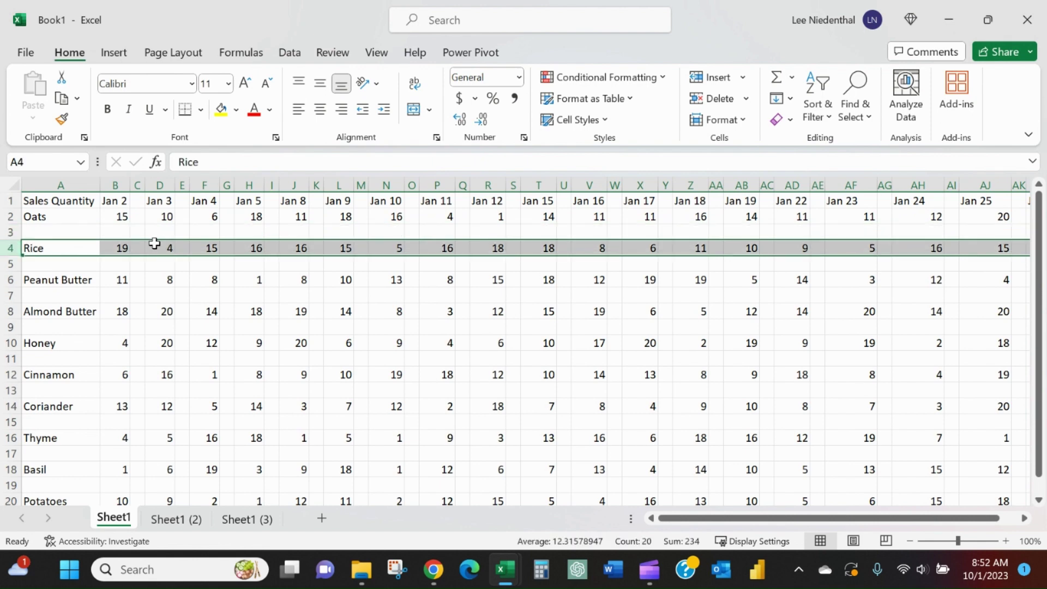
{"action": "left_click", "coordinate": [12, 201]}
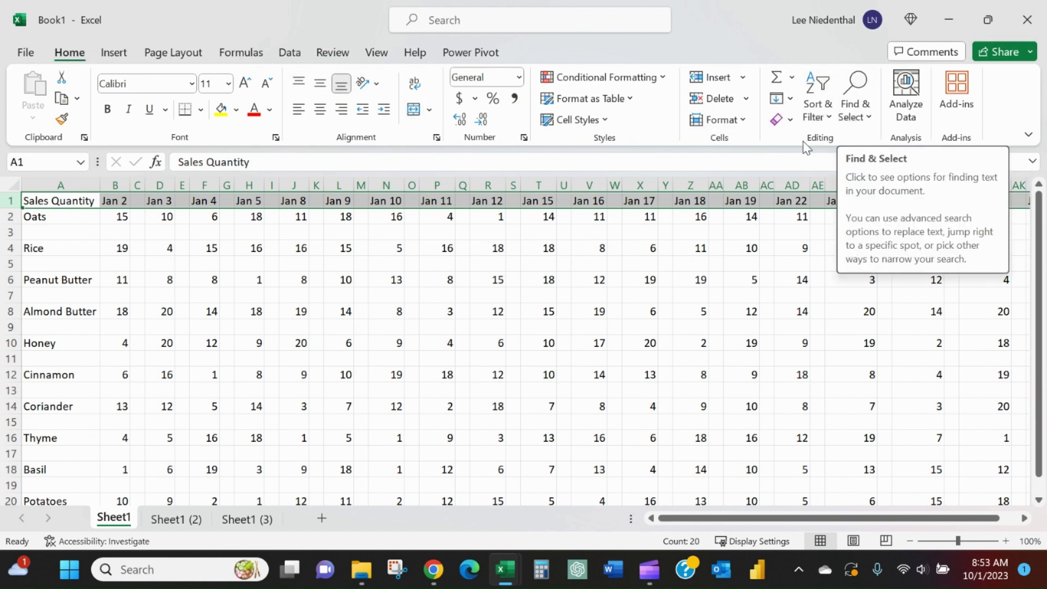
Select every blank cell in the table using Go To Special with the Blanks option.
{"action": "left_click", "coordinate": [856, 121]}
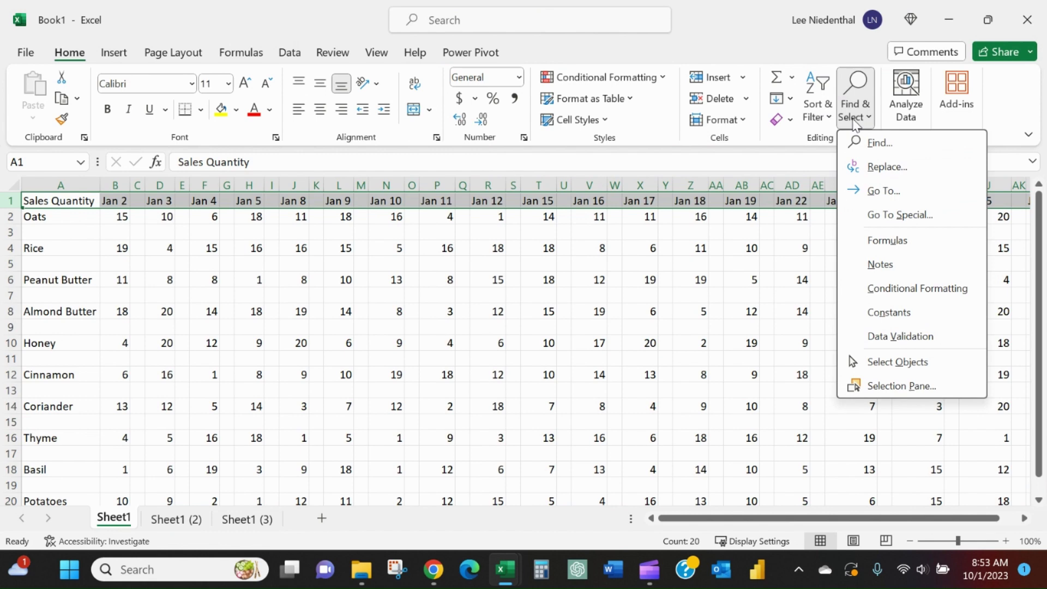
{"action": "left_click", "coordinate": [928, 191]}
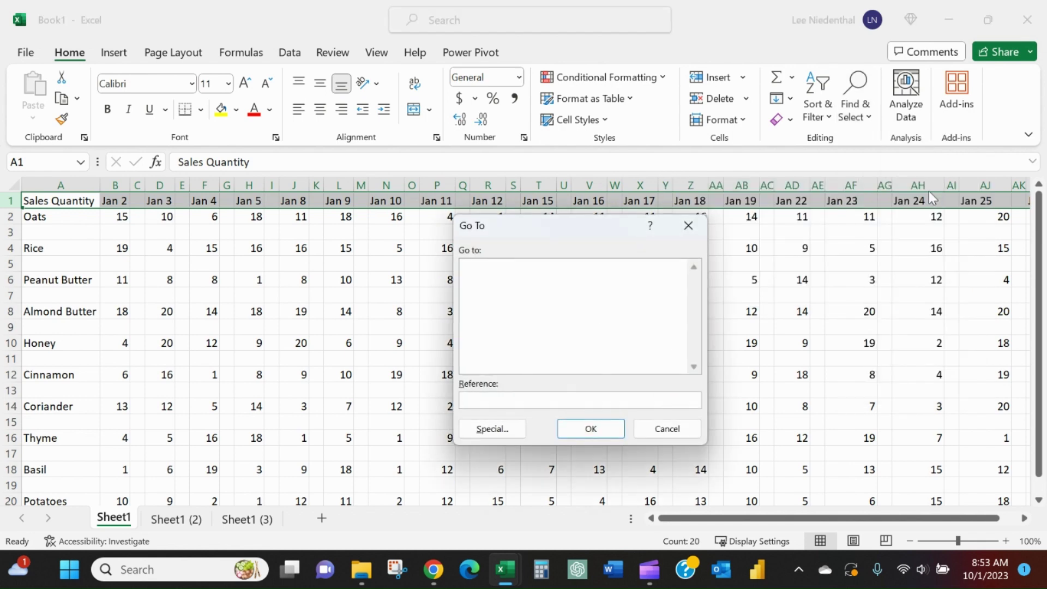
{"action": "left_click", "coordinate": [493, 430]}
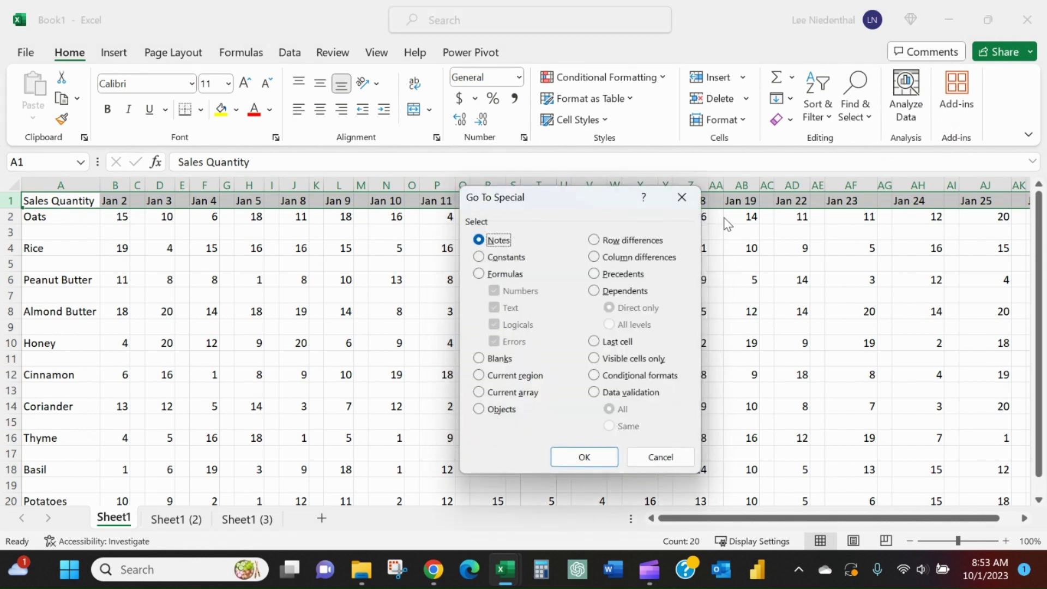
{"action": "left_click", "coordinate": [682, 197]}
{"action": "left_click", "coordinate": [871, 118]}
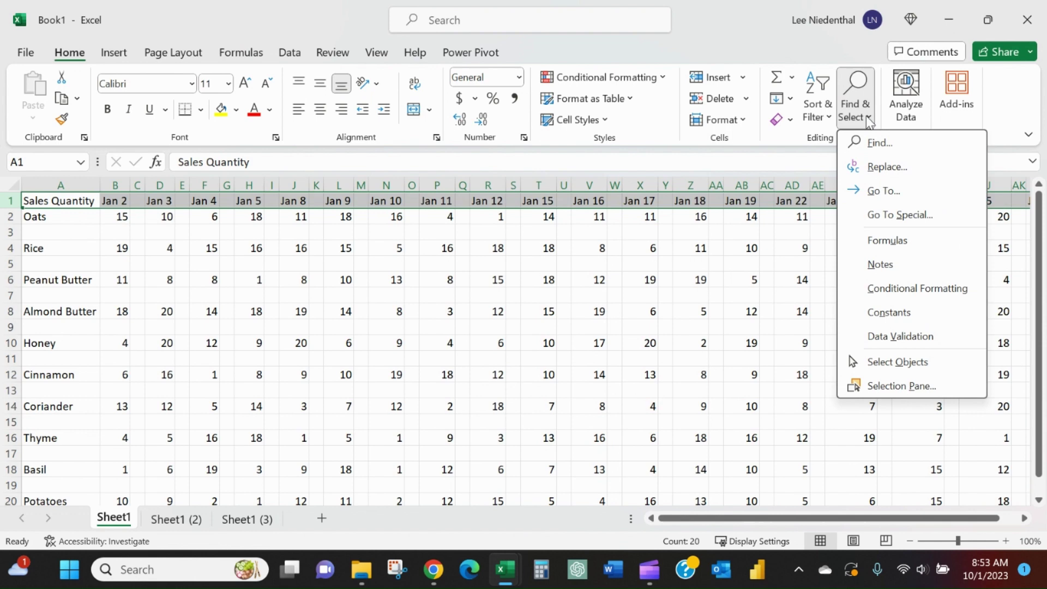
{"action": "left_click", "coordinate": [871, 214]}
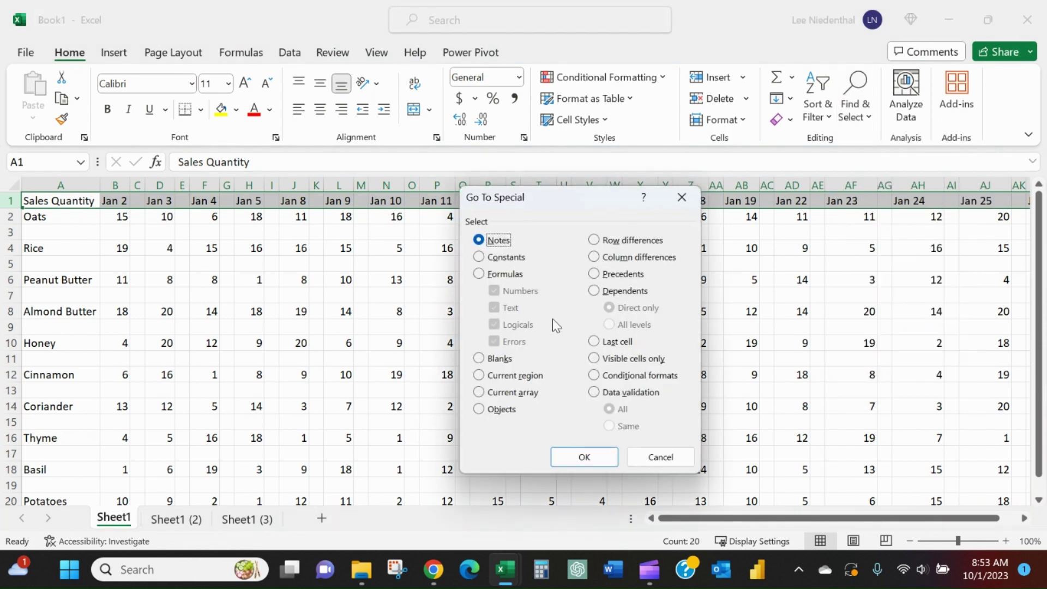
{"action": "left_click", "coordinate": [491, 360]}
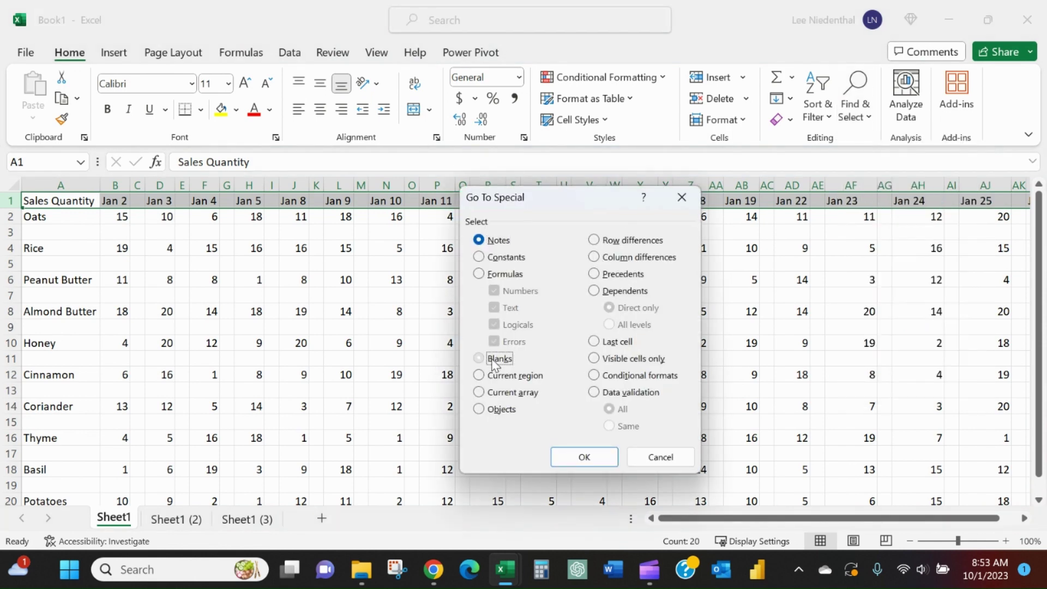
{"action": "left_click", "coordinate": [562, 456]}
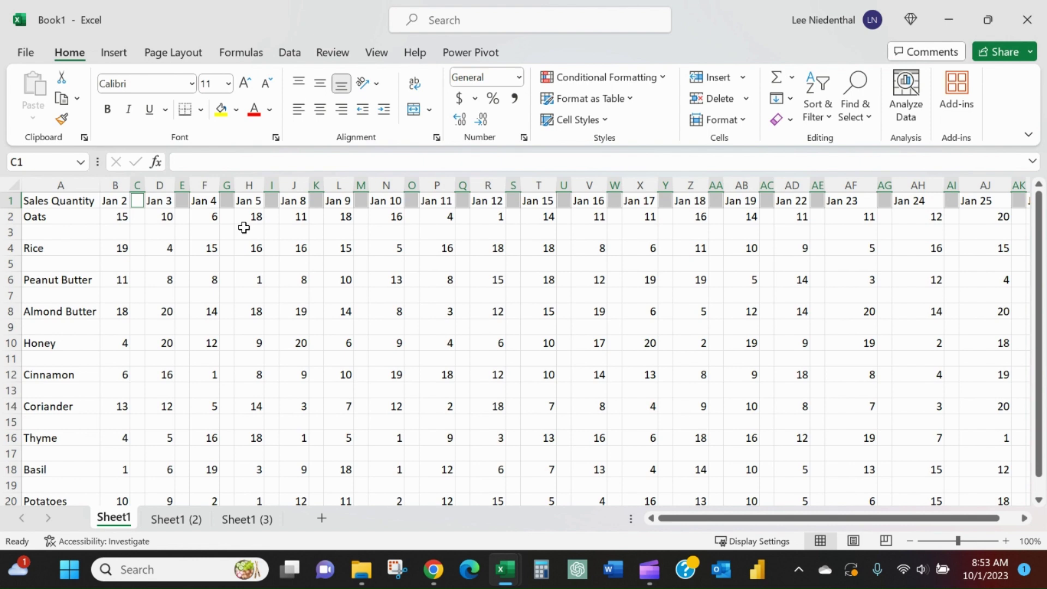
Delete the entire columns of the selected blanks with Ctrl+minus, then select header row A1:T1.
{"action": "key", "text": "ctrl+minus"}
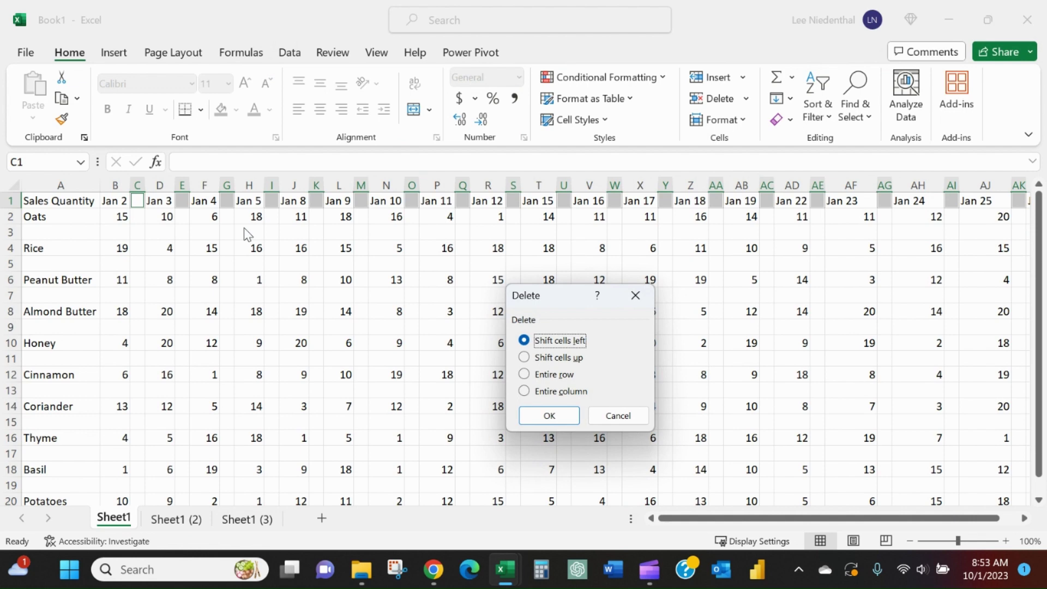
{"action": "key", "text": "c"}
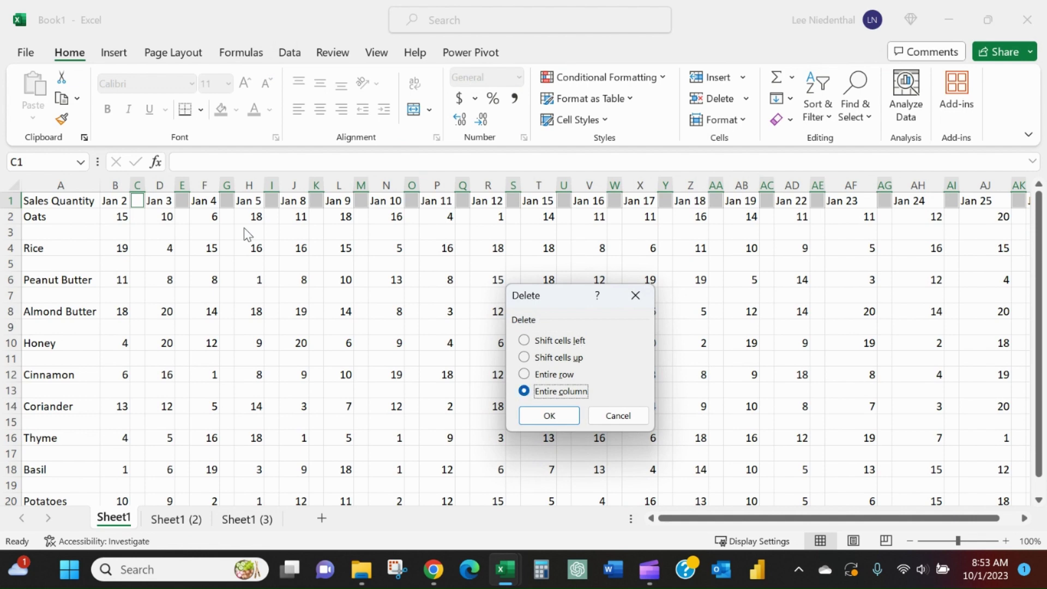
{"action": "key", "text": "Return"}
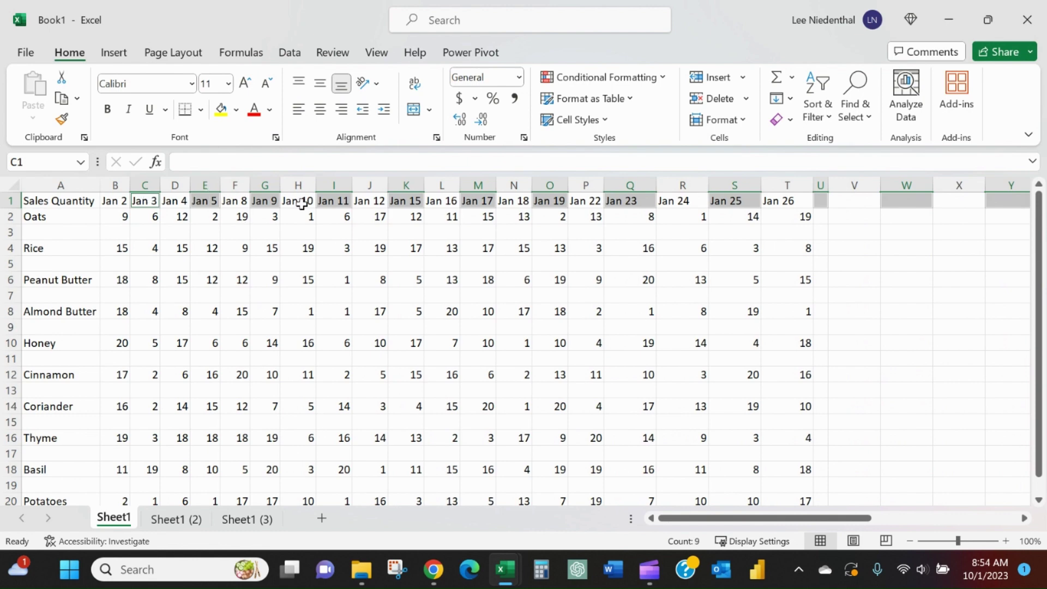
{"action": "left_click", "coordinate": [416, 233]}
{"action": "left_click_drag", "start_coordinate": [90, 203], "coordinate": [791, 201]}
Select row 1 and turn on Data > Filter for the header row.
{"action": "left_click", "coordinate": [78, 247]}
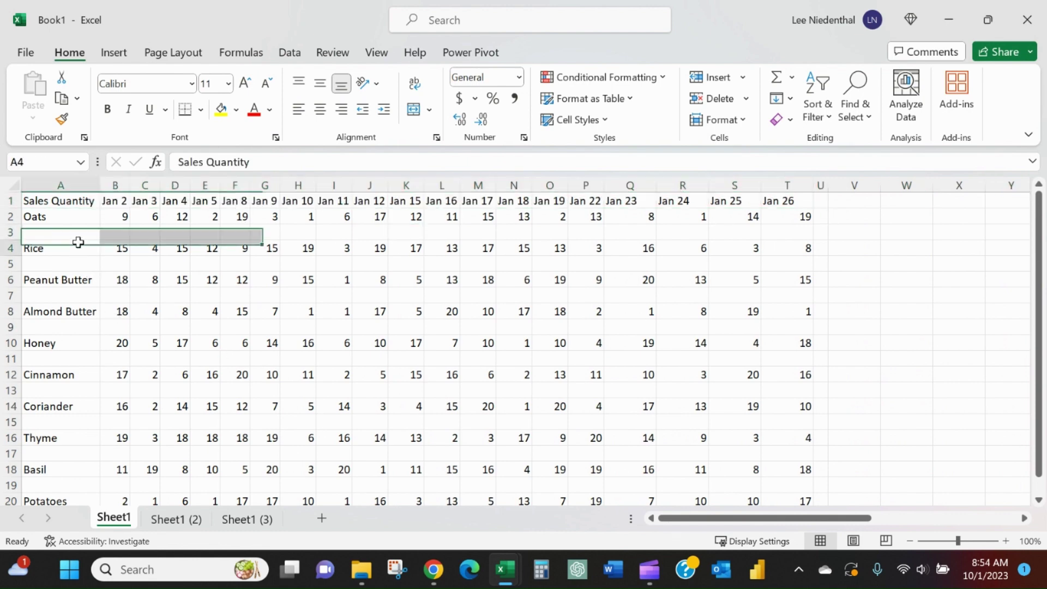
{"action": "left_click", "coordinate": [11, 200]}
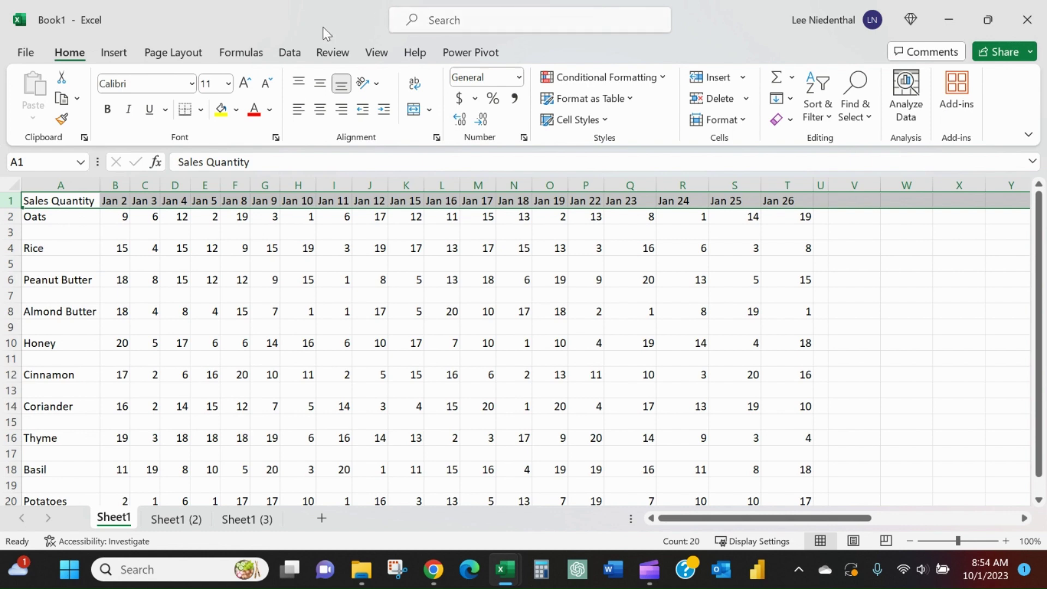
{"action": "left_click", "coordinate": [290, 58]}
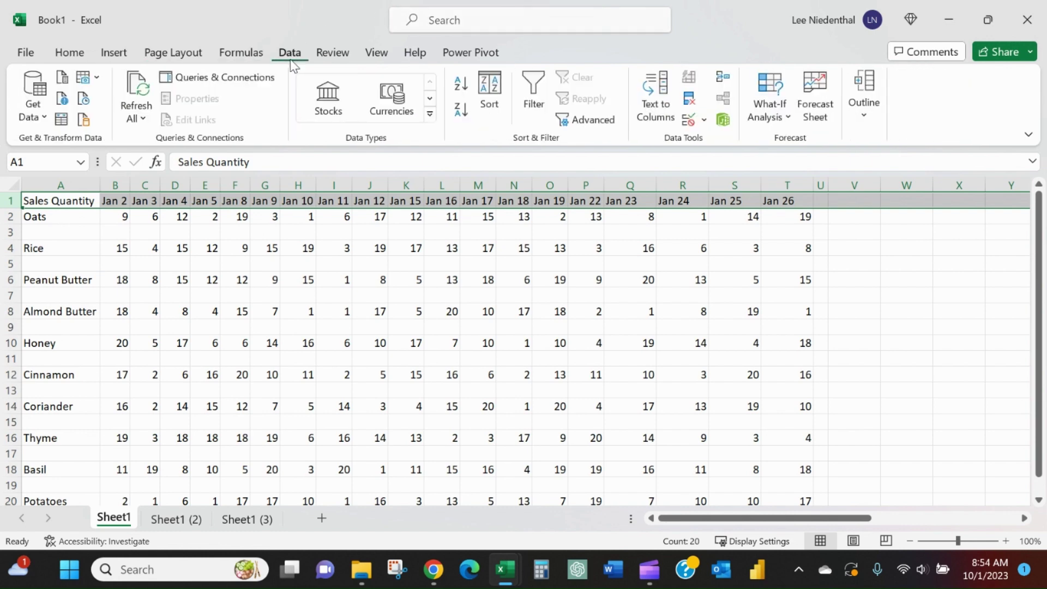
{"action": "left_click", "coordinate": [545, 86]}
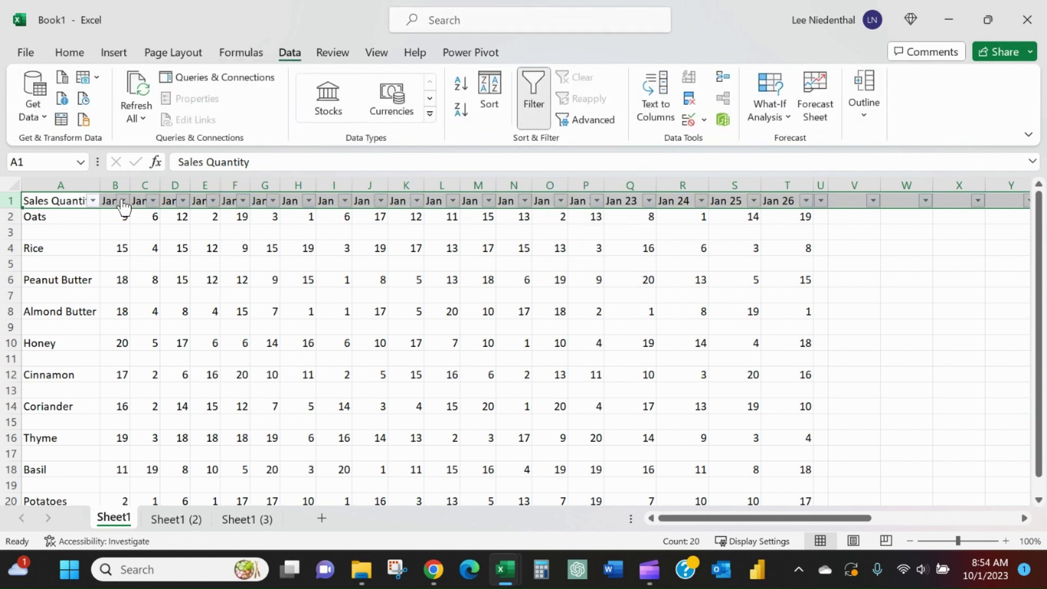
Try sorting the Sales Quantity column A to Z, undo it, and select cell A1.
{"action": "left_click", "coordinate": [94, 201]}
{"action": "left_click", "coordinate": [146, 179]}
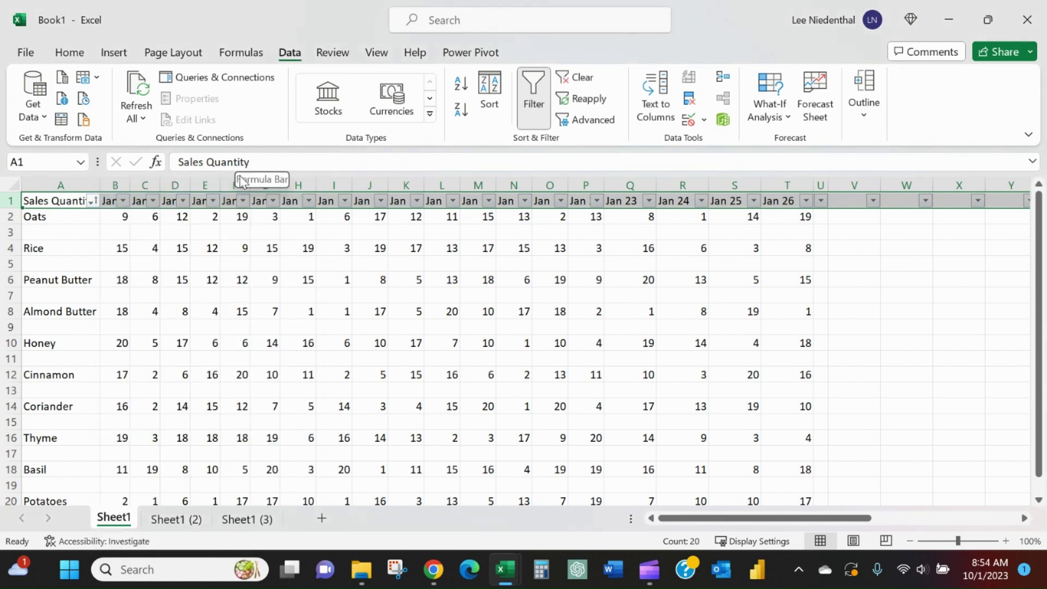
{"action": "key", "text": "ctrl+z"}
{"action": "left_click", "coordinate": [117, 228]}
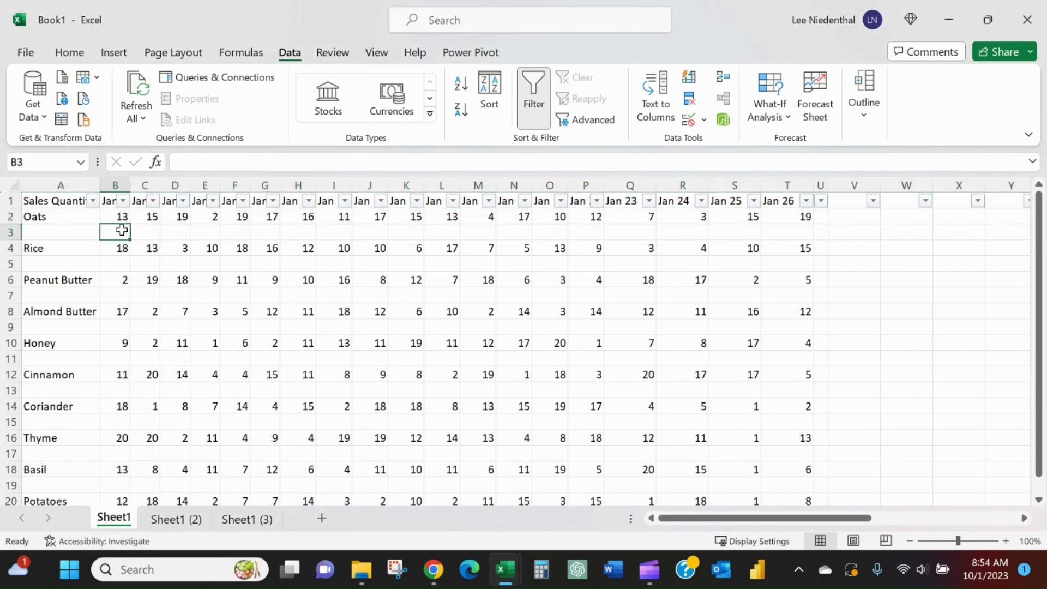
{"action": "left_click", "coordinate": [42, 200]}
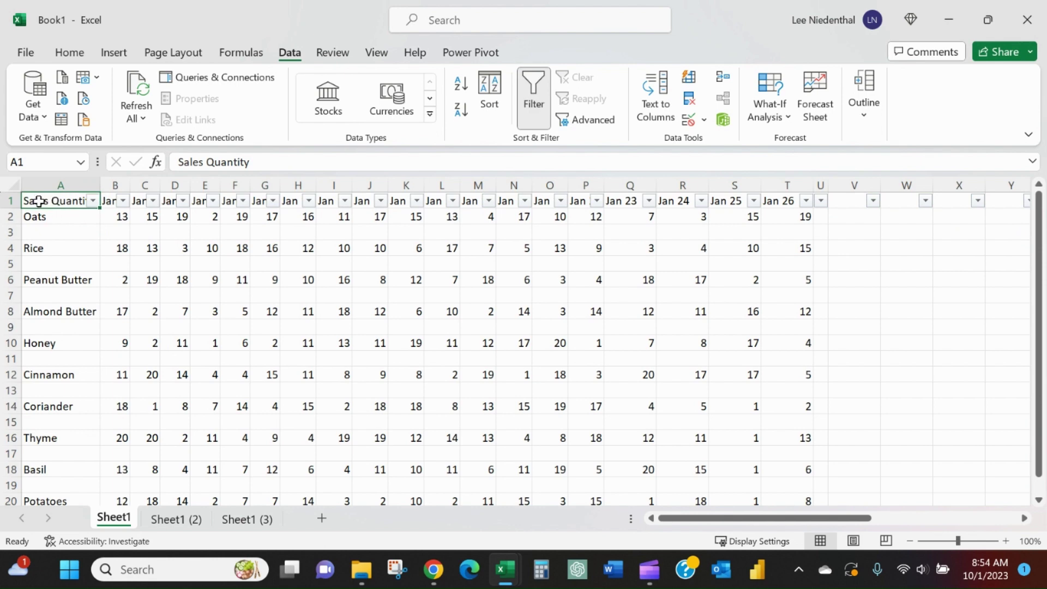
Select the table down to the Potatoes row and toggle the filter off and on again.
{"action": "left_click_drag", "start_coordinate": [37, 202], "coordinate": [779, 338]}
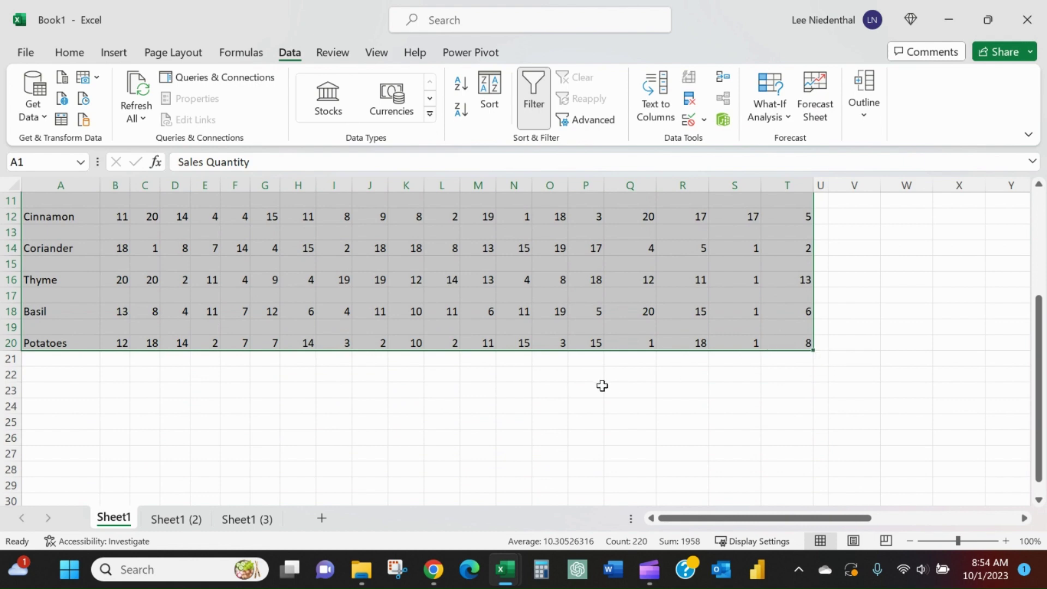
{"action": "scroll", "coordinate": [601, 376], "scroll_direction": "up", "scroll_amount": 4}
{"action": "left_click", "coordinate": [534, 98]}
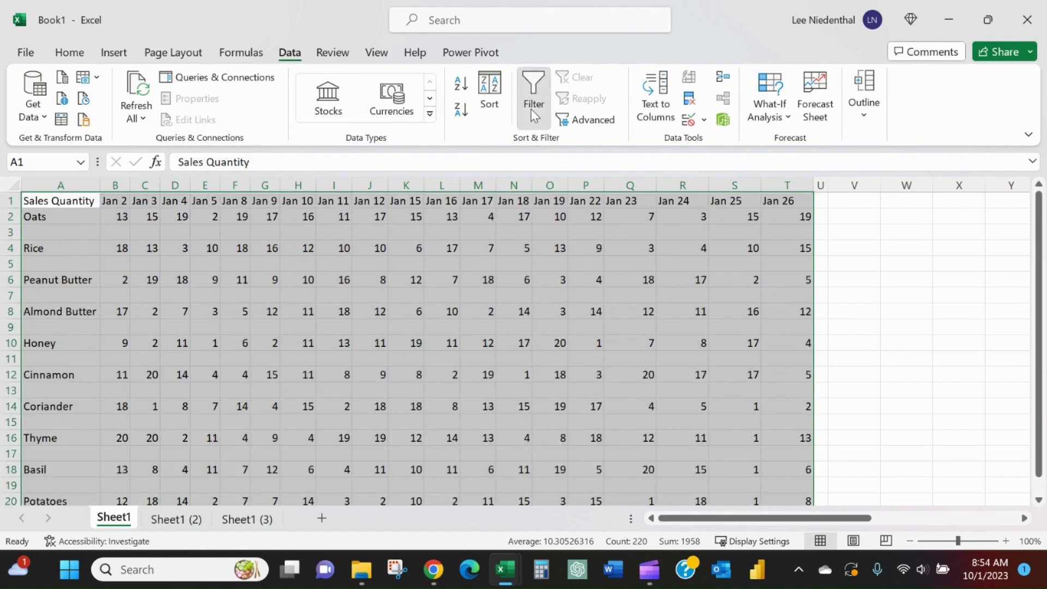
{"action": "left_click", "coordinate": [534, 98]}
Sort products A to Z, then revert the sort and remove the filter dropdowns.
{"action": "left_click", "coordinate": [92, 201]}
{"action": "left_click", "coordinate": [158, 177]}
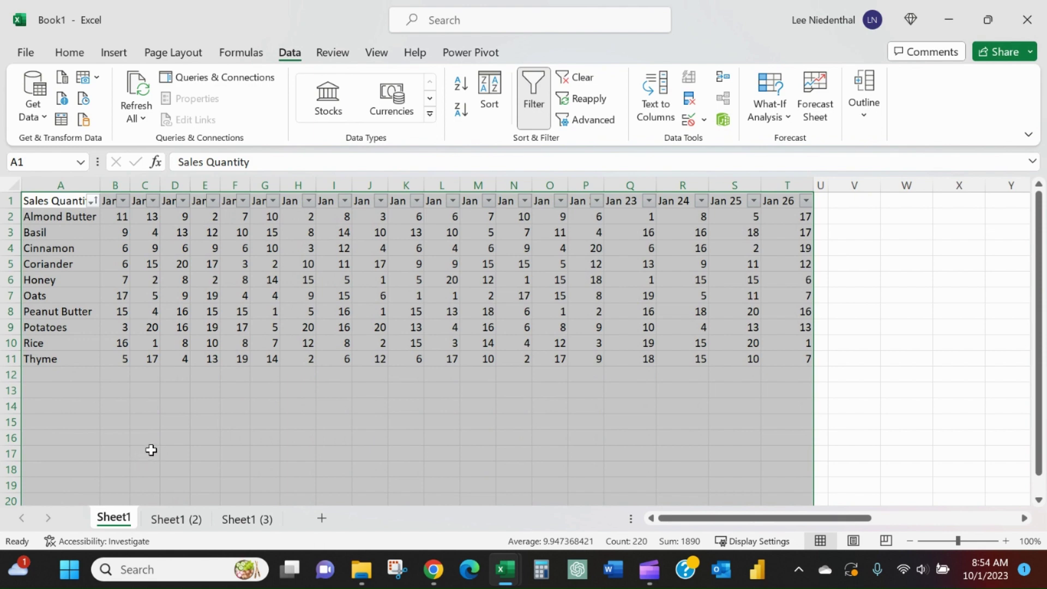
{"action": "key", "text": "ctrl+v"}
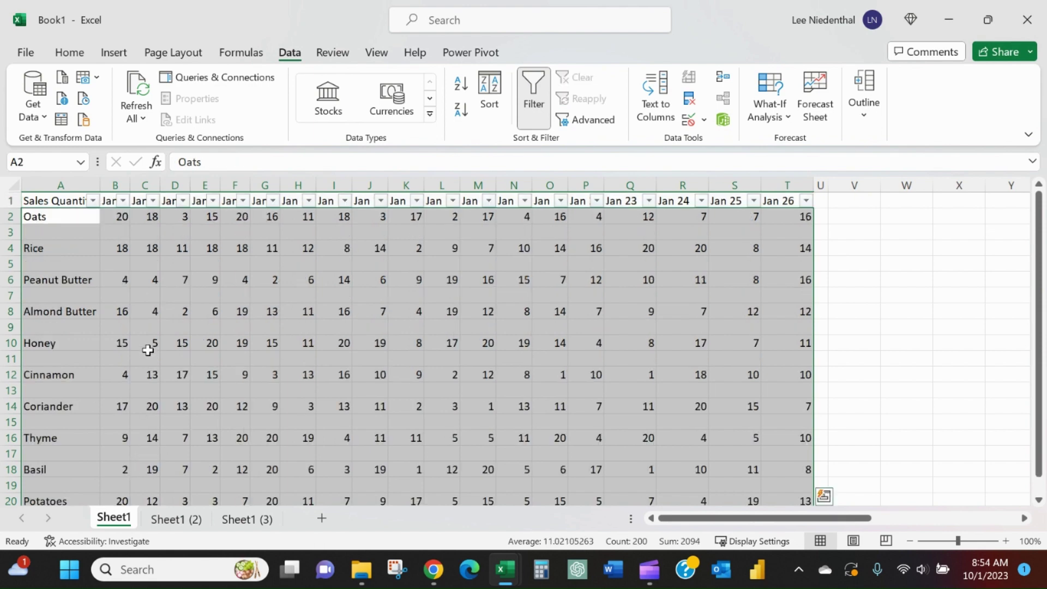
{"action": "key", "text": "ctrl+shift+l"}
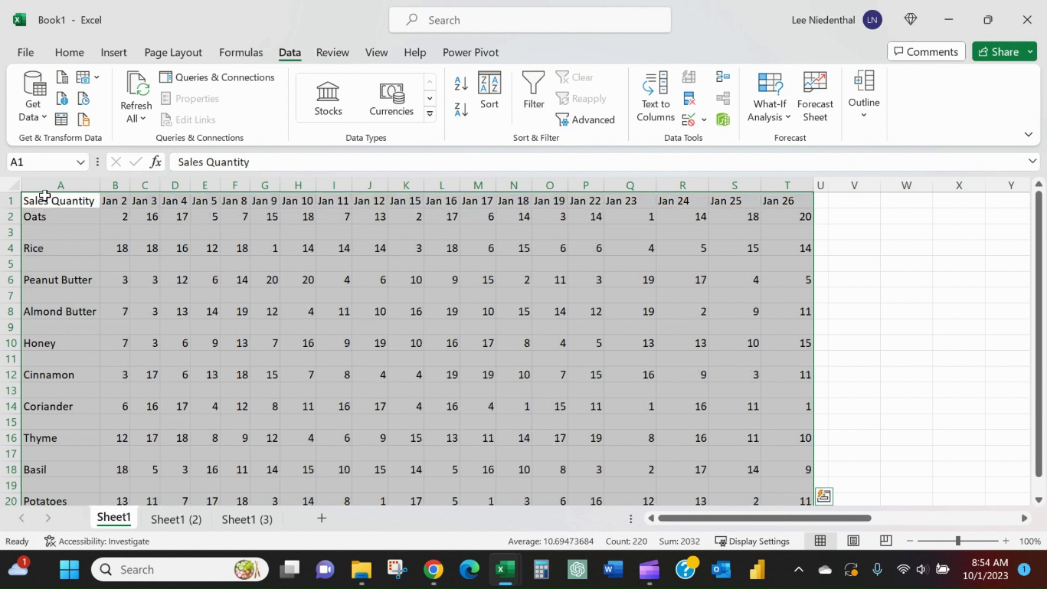
Look over the data, then select all of column A from its header.
{"action": "scroll", "coordinate": [80, 432], "scroll_direction": "down", "scroll_amount": 3}
{"action": "scroll", "coordinate": [109, 409], "scroll_direction": "up", "scroll_amount": 3}
{"action": "scroll", "coordinate": [109, 406], "scroll_direction": "down", "scroll_amount": 1}
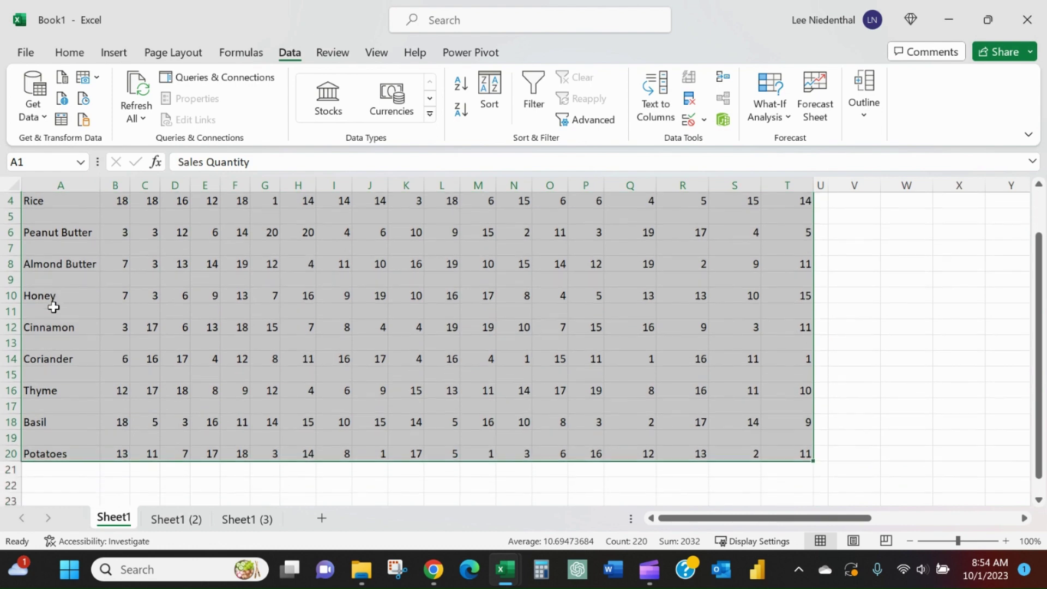
{"action": "scroll", "coordinate": [52, 299], "scroll_direction": "up", "scroll_amount": 1}
{"action": "scroll", "coordinate": [82, 434], "scroll_direction": "down", "scroll_amount": 16}
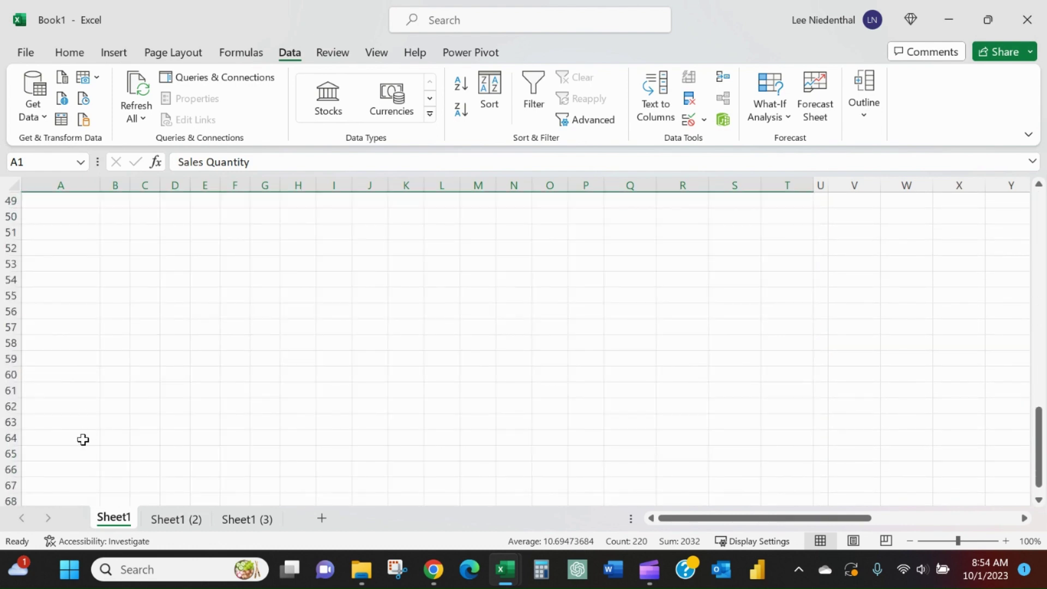
{"action": "scroll", "coordinate": [84, 438], "scroll_direction": "up", "scroll_amount": 9}
{"action": "scroll", "coordinate": [84, 438], "scroll_direction": "up", "scroll_amount": 7}
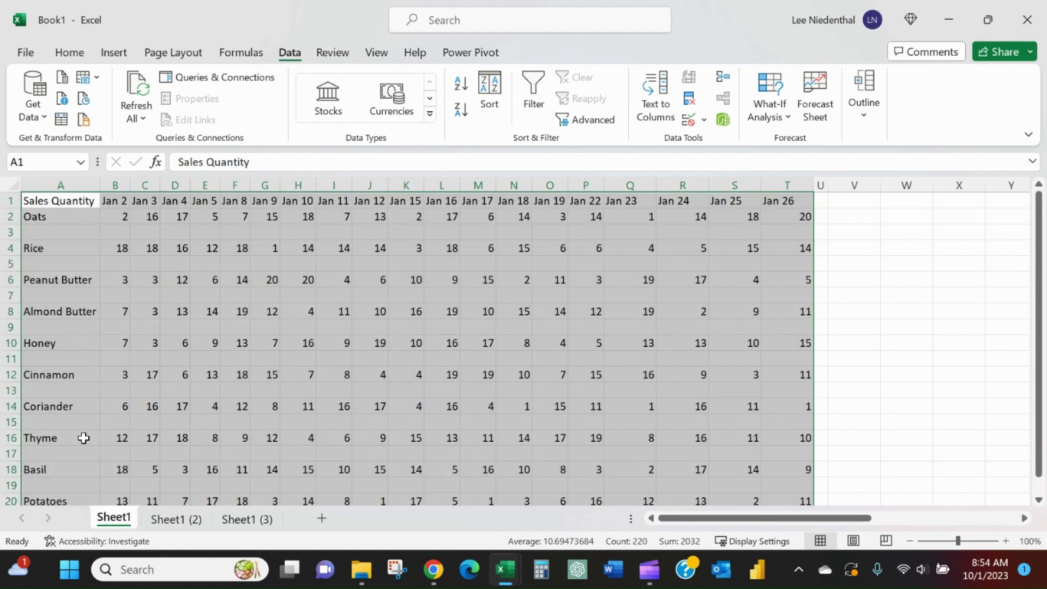
{"action": "left_click", "coordinate": [58, 198]}
{"action": "left_click_drag", "start_coordinate": [58, 198], "coordinate": [81, 508]}
{"action": "left_click_drag", "start_coordinate": [57, 198], "coordinate": [58, 199]}
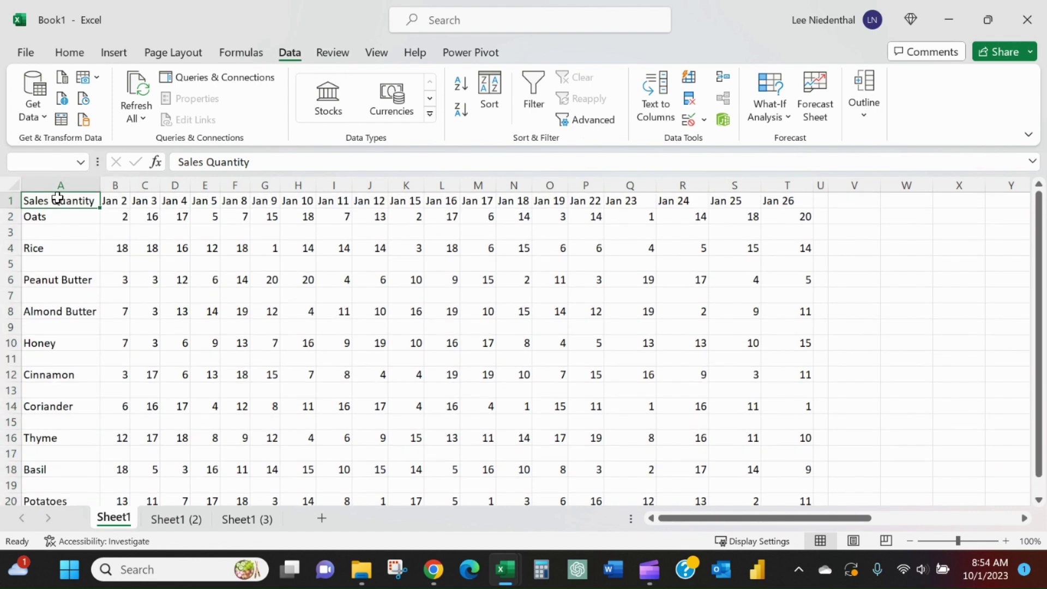
{"action": "left_click", "coordinate": [61, 183]}
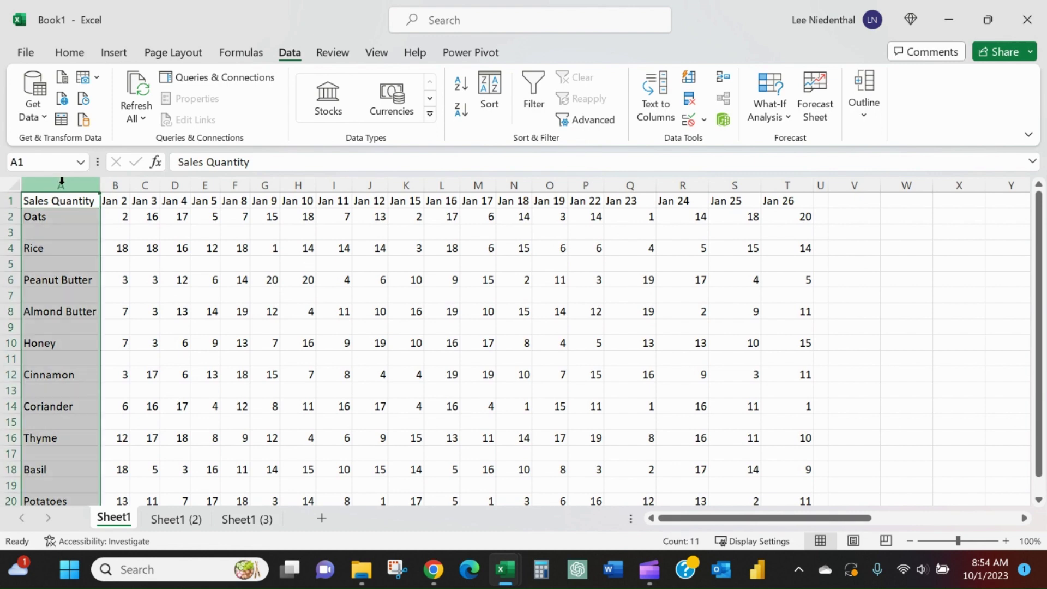
Try Go To Special with Objects and dismiss the No objects found message.
{"action": "left_click", "coordinate": [80, 58]}
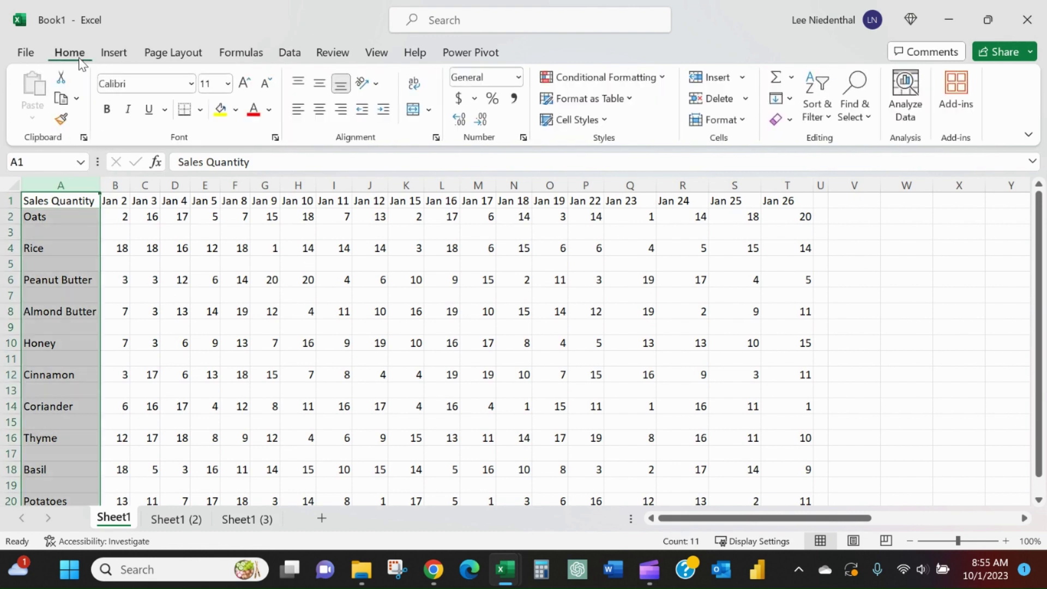
{"action": "left_click", "coordinate": [855, 106]}
{"action": "left_click", "coordinate": [893, 215]}
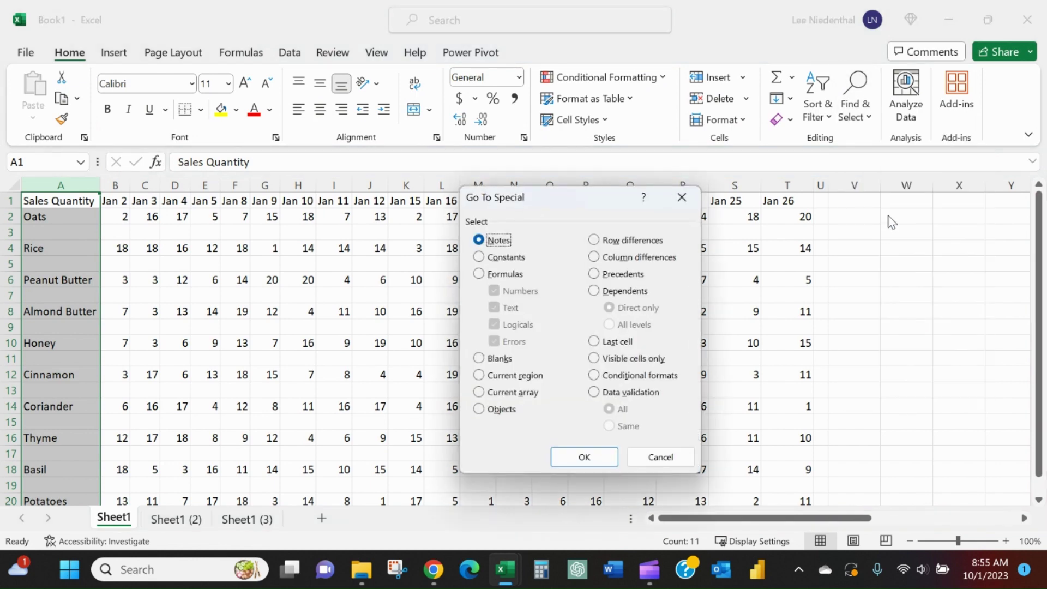
{"action": "key", "text": "alt+j"}
{"action": "key", "text": "Return"}
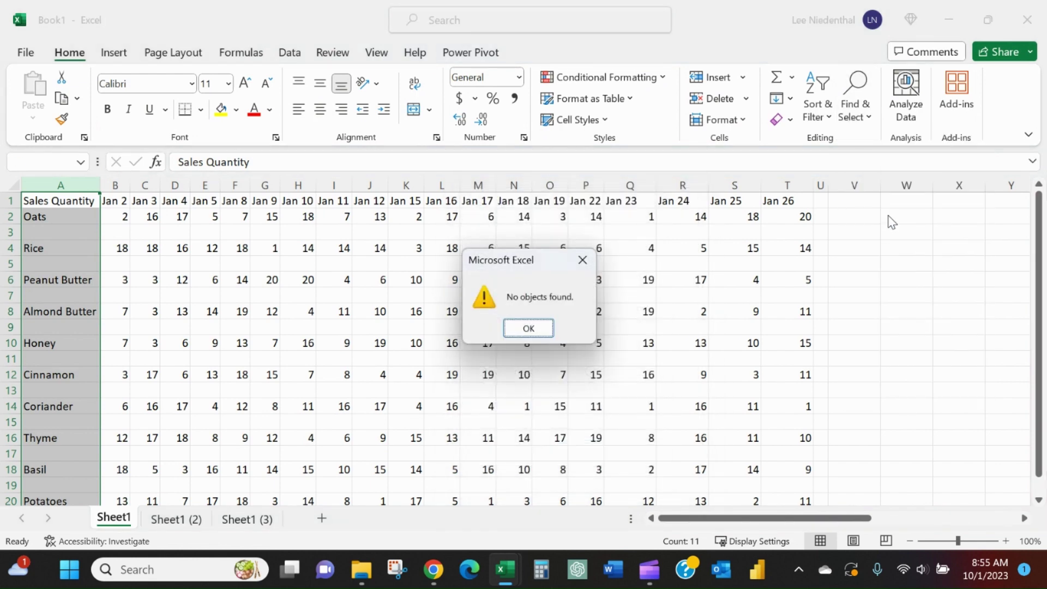
{"action": "key", "text": "Return"}
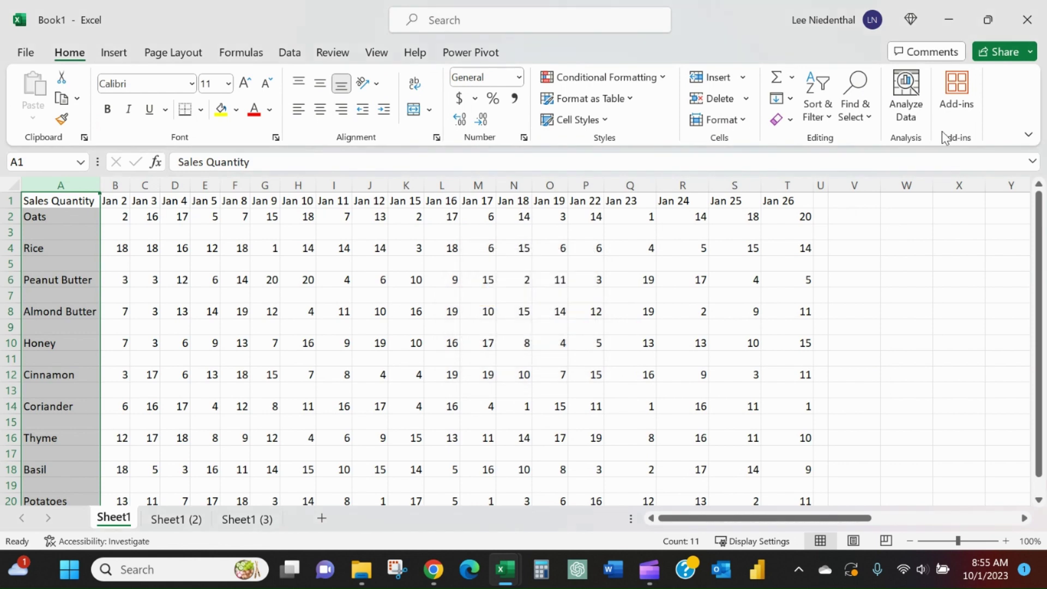
Select the blank cells in column A with Go To Special > Blanks.
{"action": "left_click", "coordinate": [855, 112]}
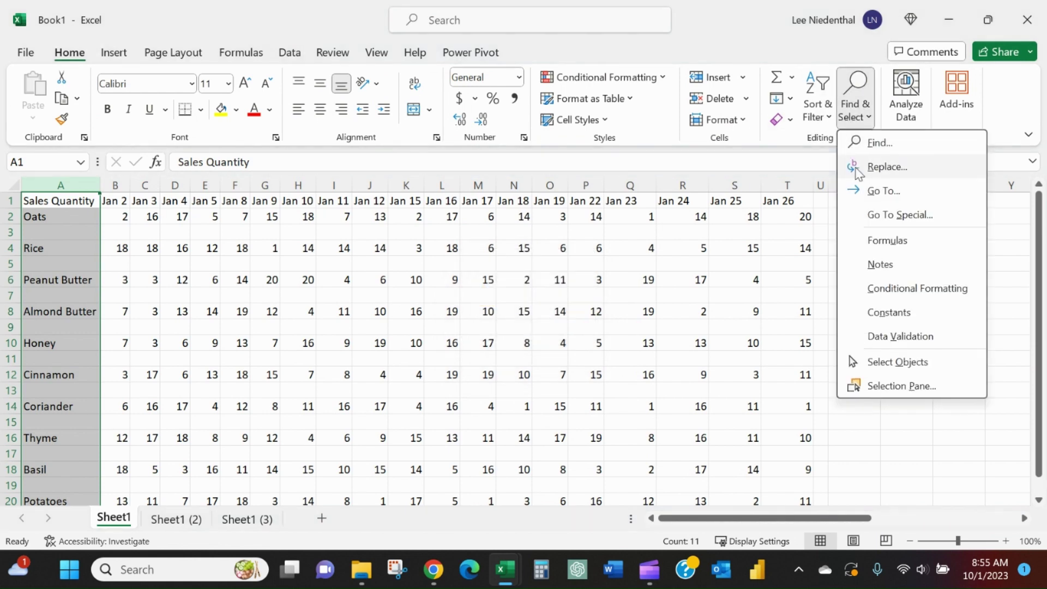
{"action": "left_click", "coordinate": [906, 214]}
{"action": "key", "text": "alt+k"}
{"action": "key", "text": "Return"}
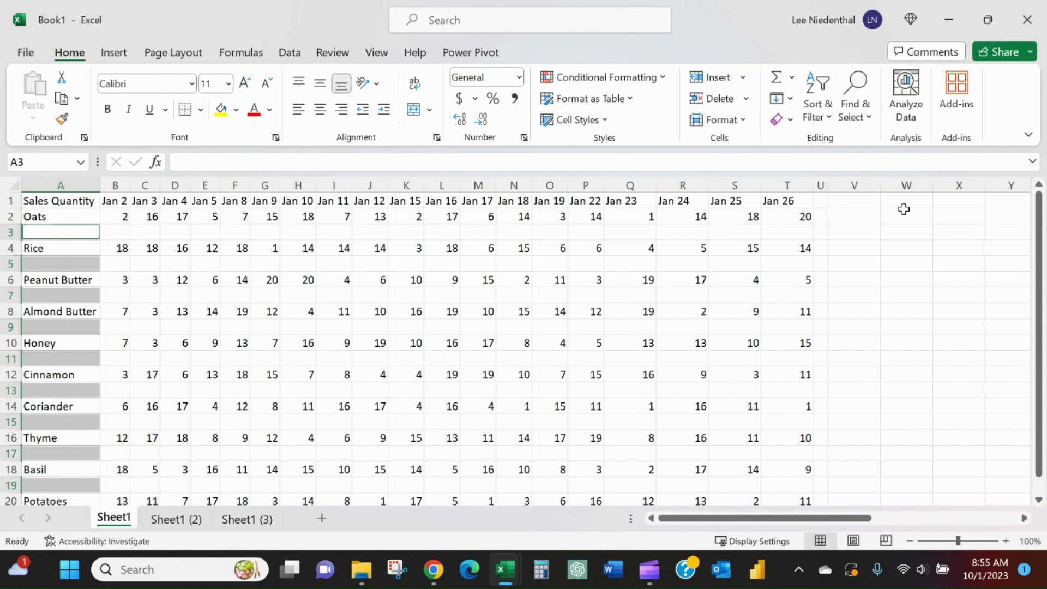
Delete the entire rows of the blank cells, then select the whole table A1:T11 with Ctrl+A.
{"action": "key", "text": "ctrl+minus"}
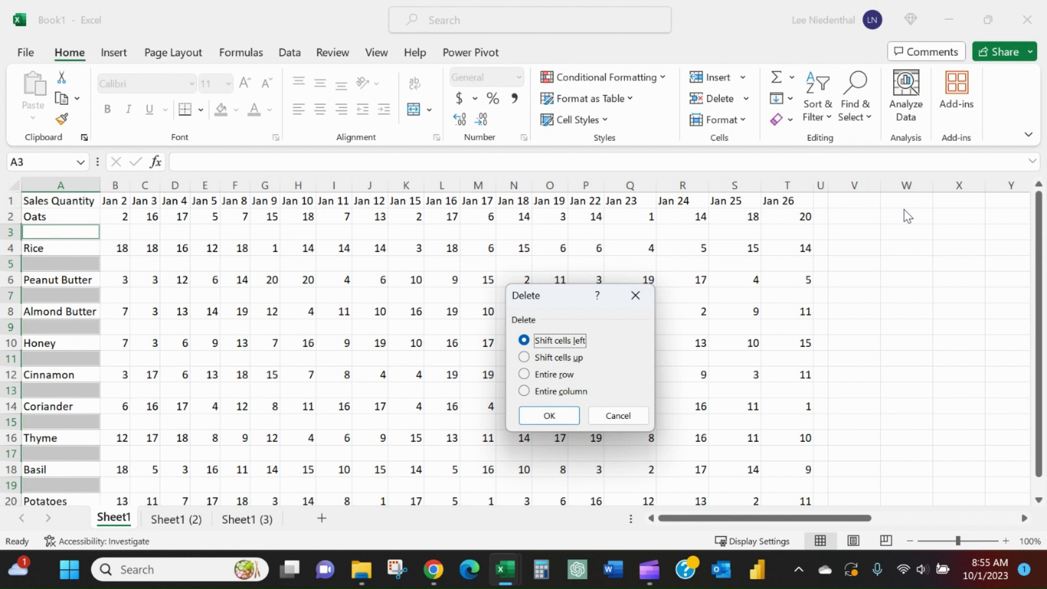
{"action": "key", "text": "alt+r"}
{"action": "key", "text": "Return"}
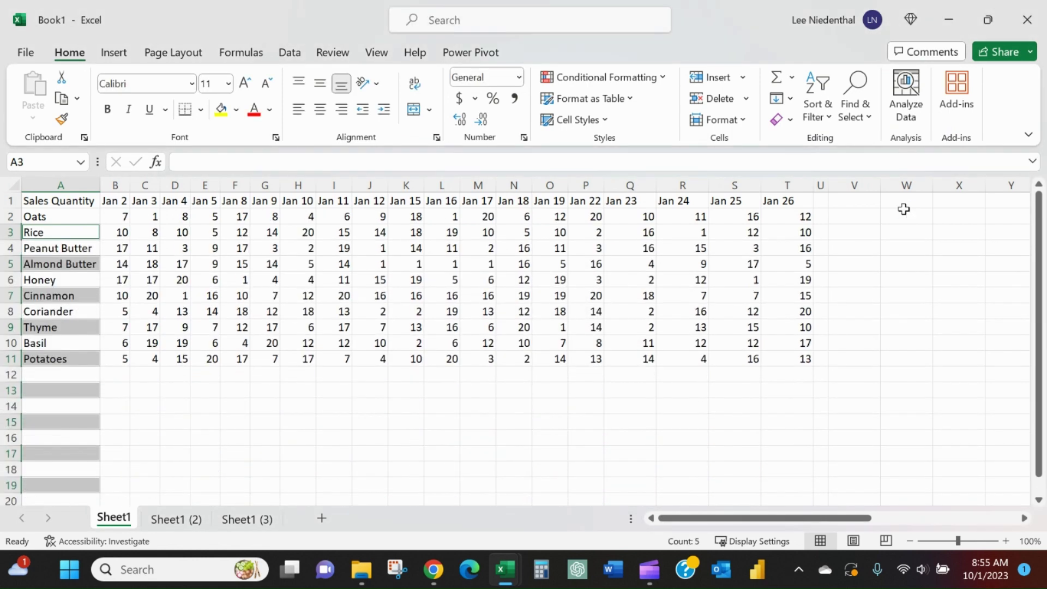
{"action": "left_click", "coordinate": [627, 311]}
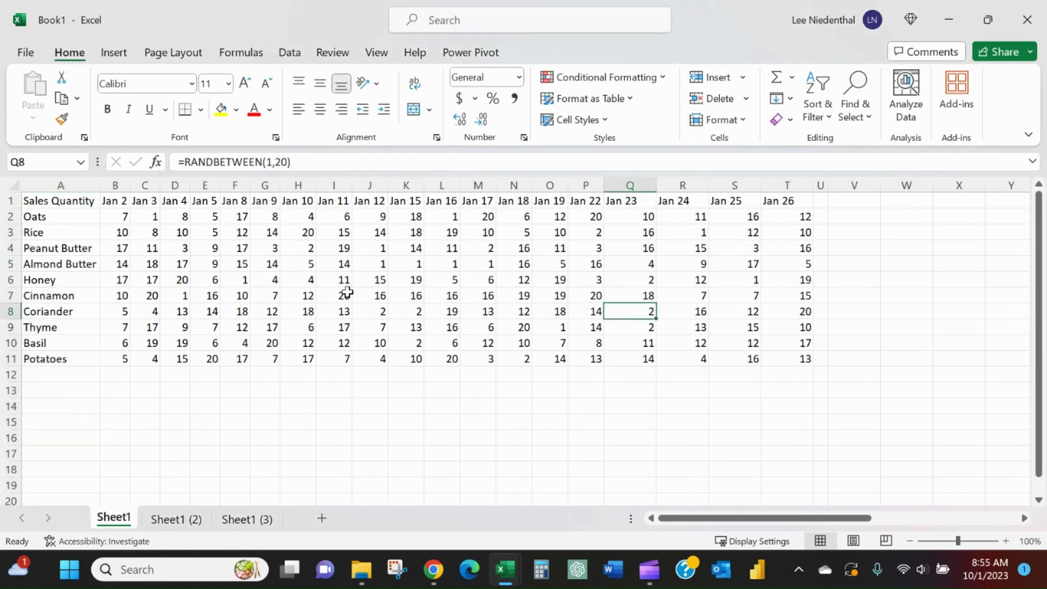
{"action": "key", "text": "ctrl+a"}
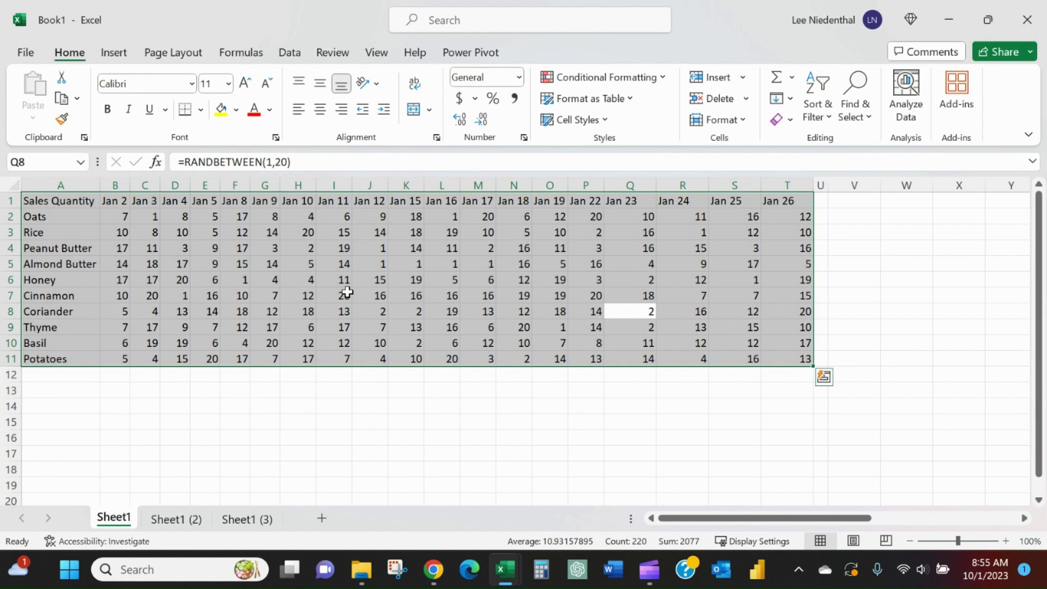